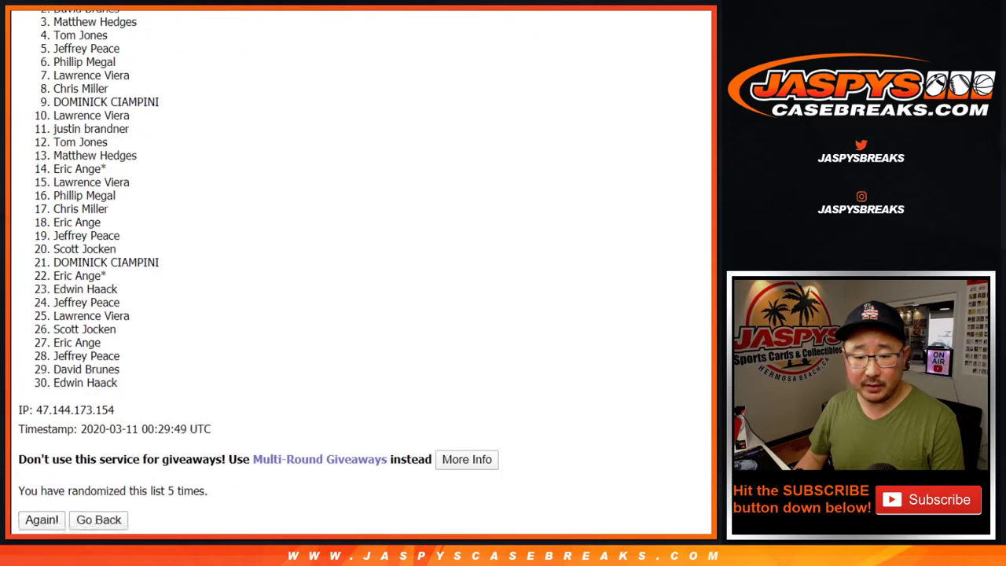
Randomize the list of participant names four more times, for nine randomizations in all
click(41, 427)
scroll(42, 427, down, 5)
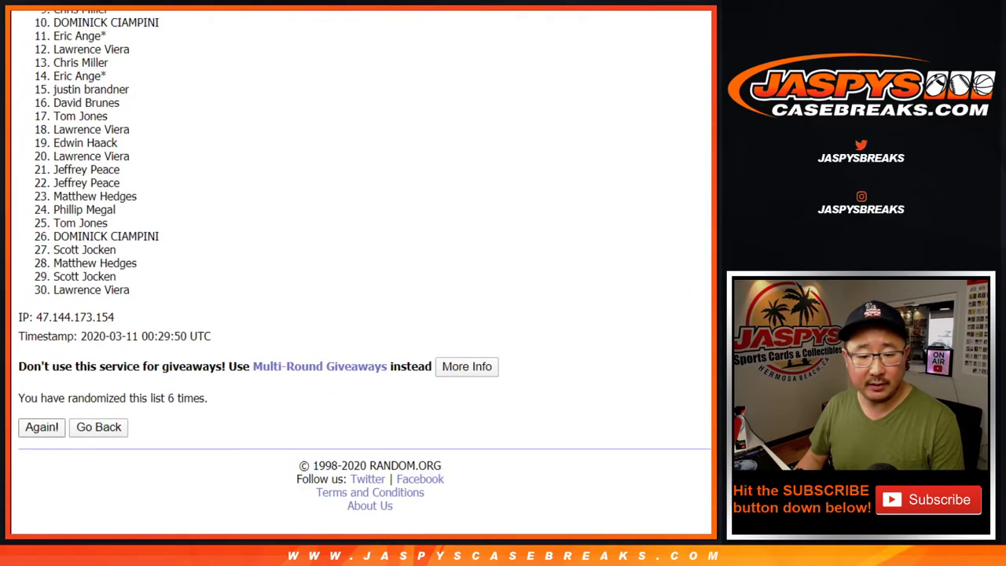
click(41, 427)
click(40, 427)
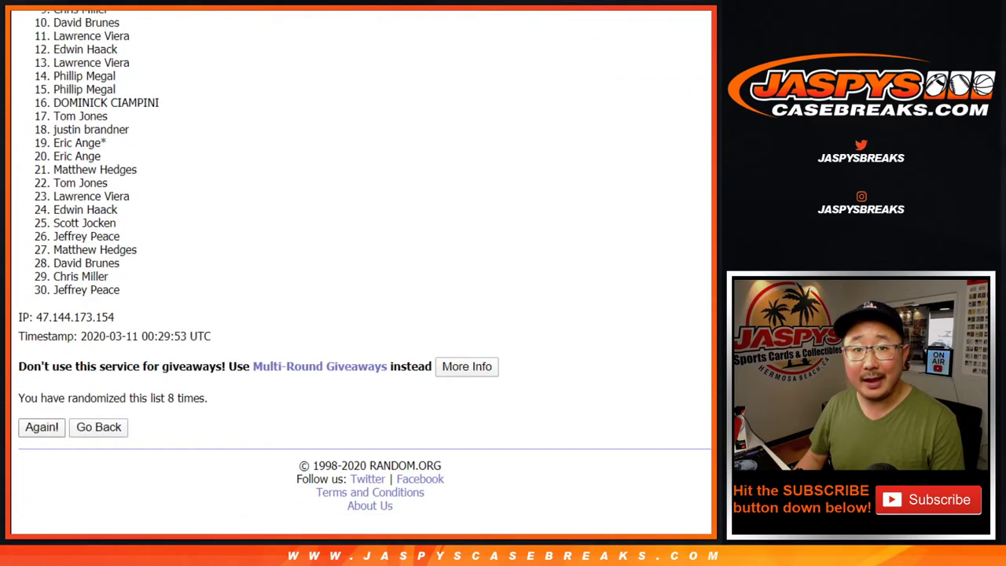
click(41, 426)
Copy all 30 randomized participant names and paste them into the Google Sheets spreadsheet, starting at cell A1
scroll(362, 275, up, 4)
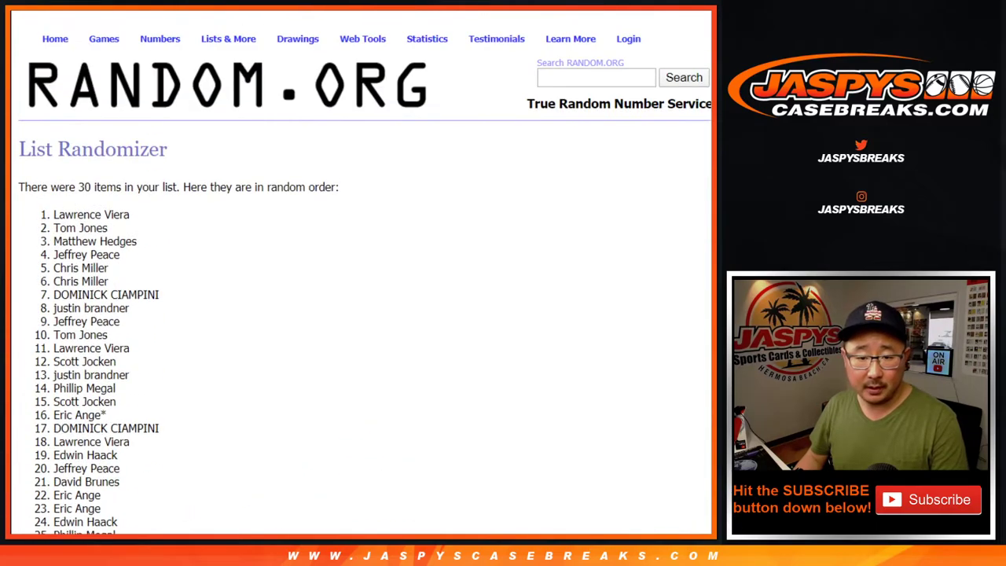
drag(54, 214, 137, 290)
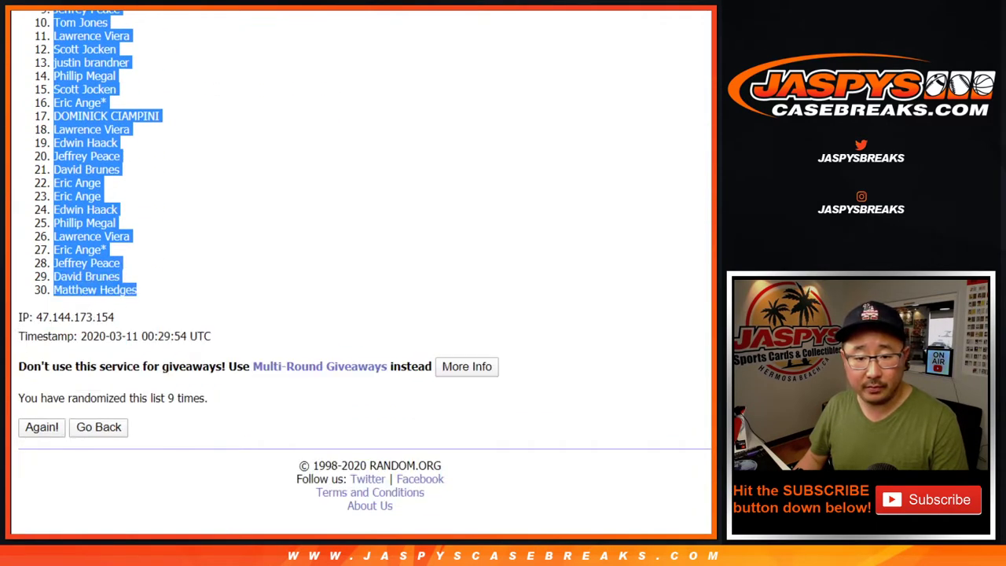
key(ctrl+Tab)
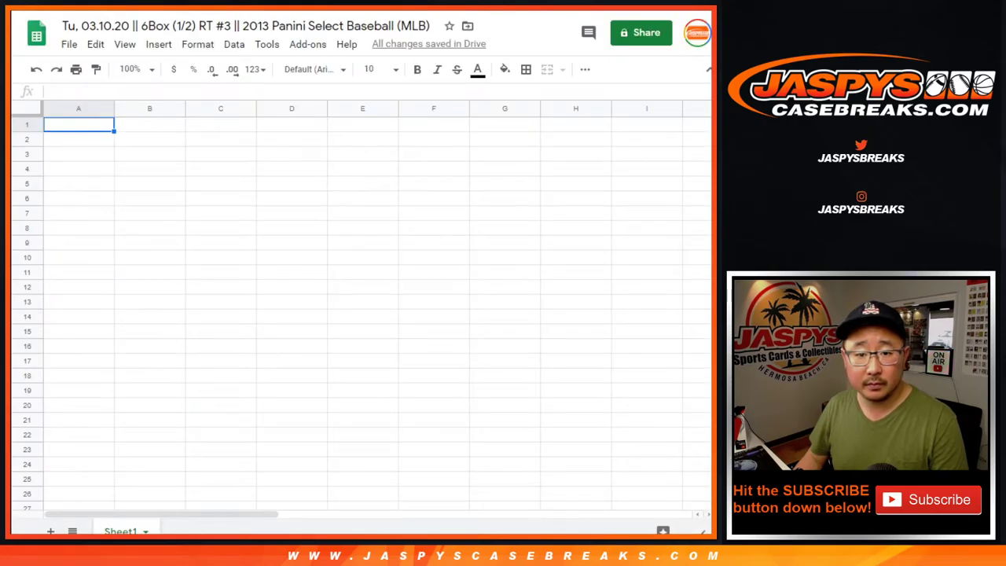
right_click(78, 125)
click(113, 108)
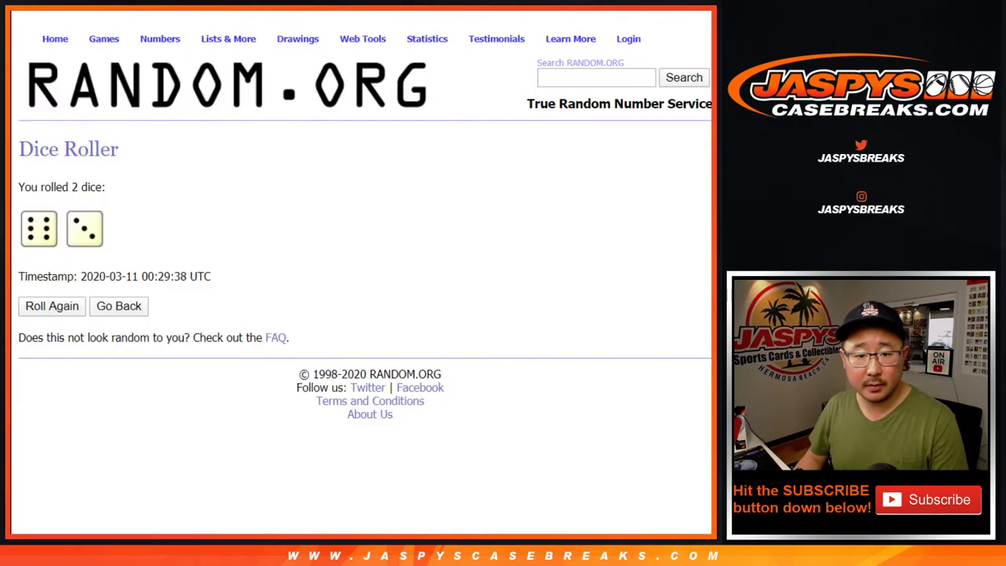
Switch to the list of MLB teams in the RANDOM.ORG List Randomizer and randomize it nine times
key(ctrl+Tab)
scroll(362, 275, down, 2)
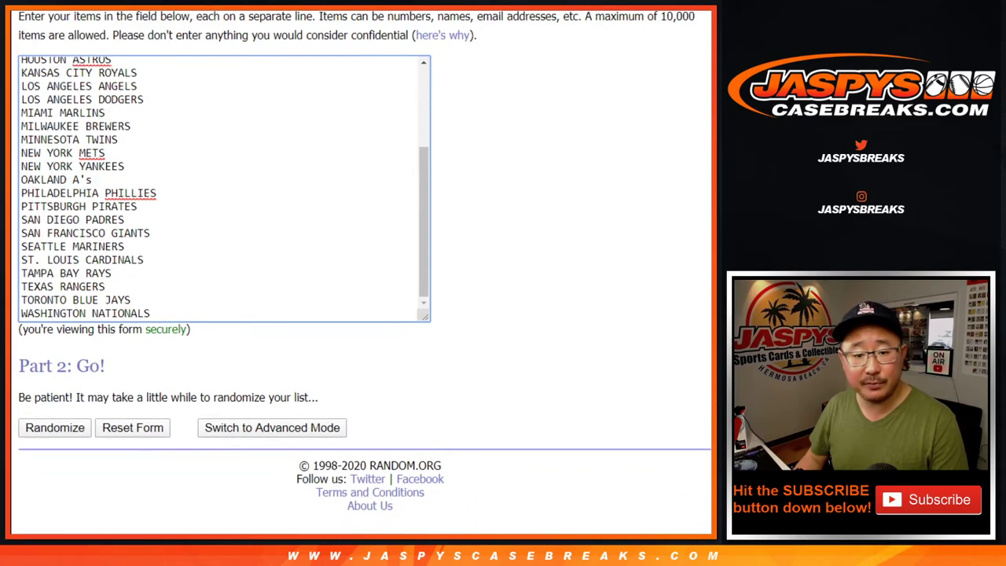
click(55, 426)
scroll(47, 315, down, 4)
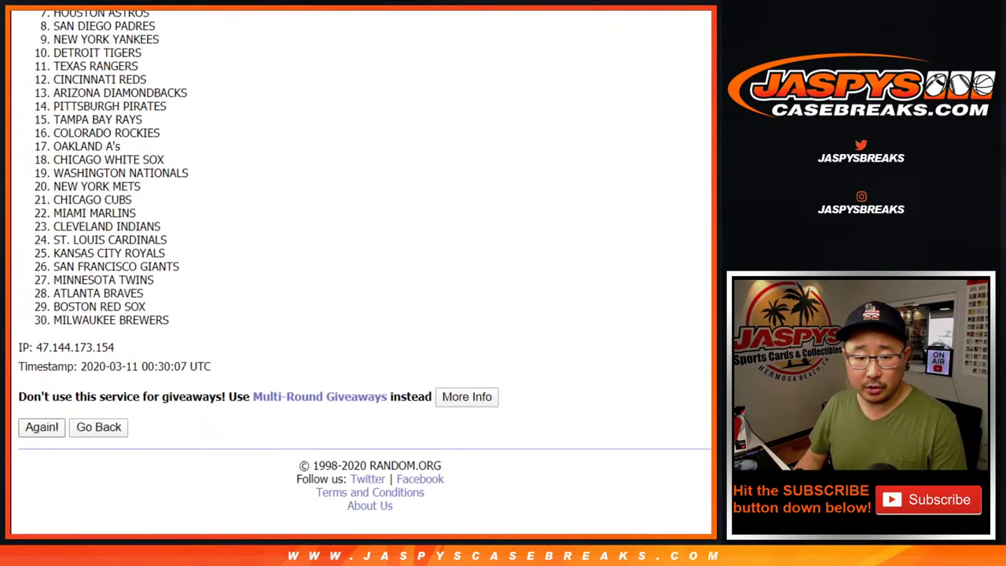
click(42, 427)
scroll(42, 426, down, 4)
click(42, 427)
scroll(41, 427, down, 4)
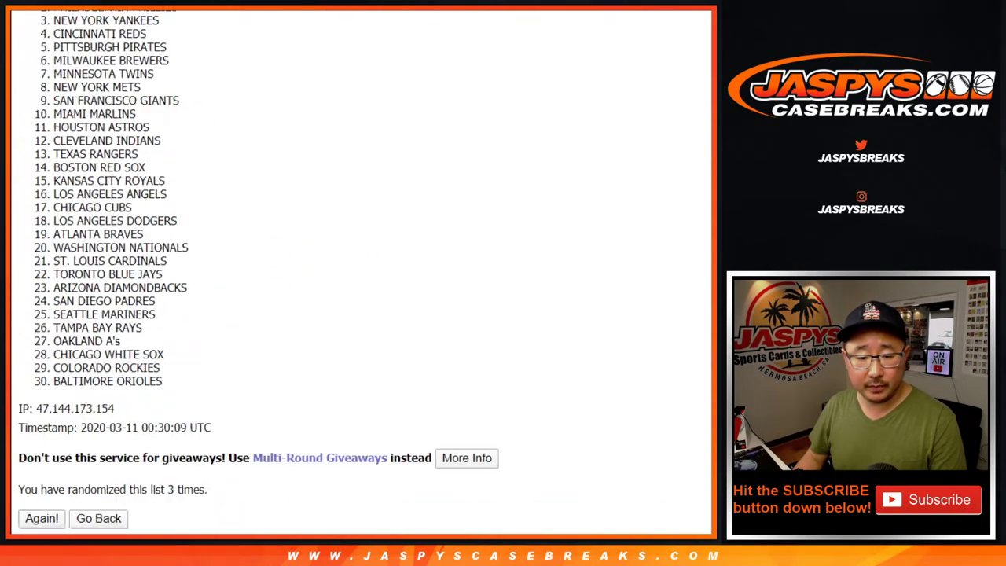
key(Return)
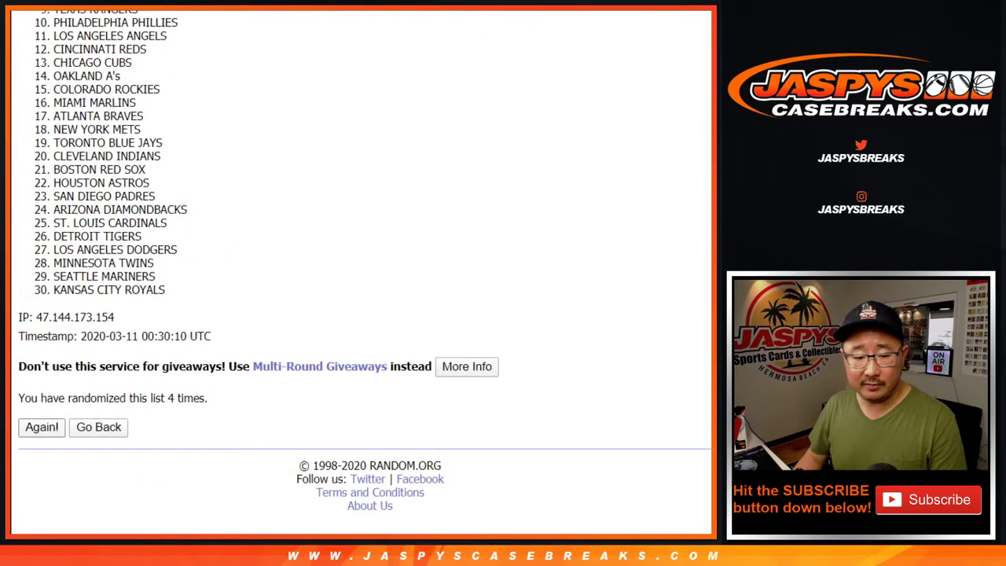
key(Return)
key(Return)
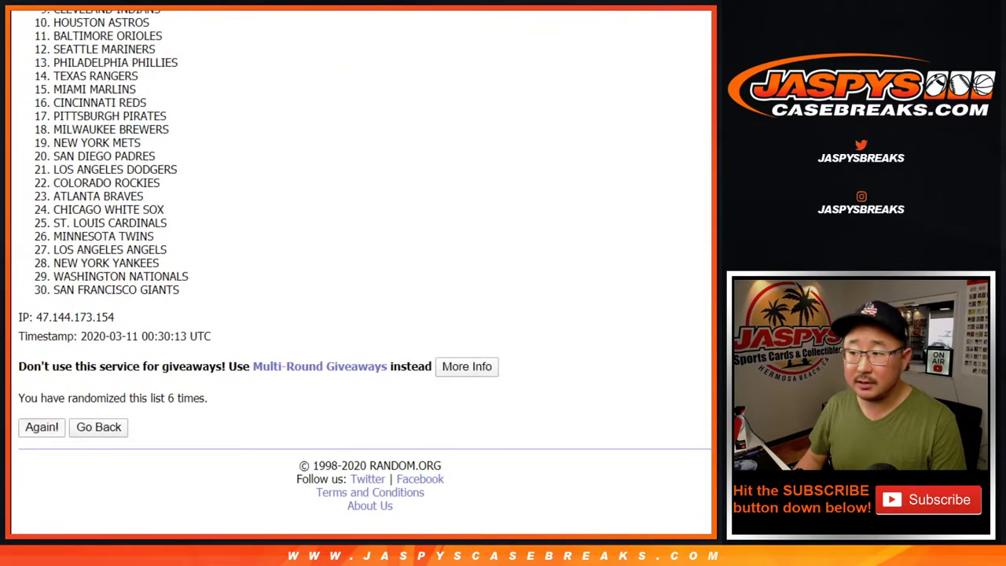
key(Return)
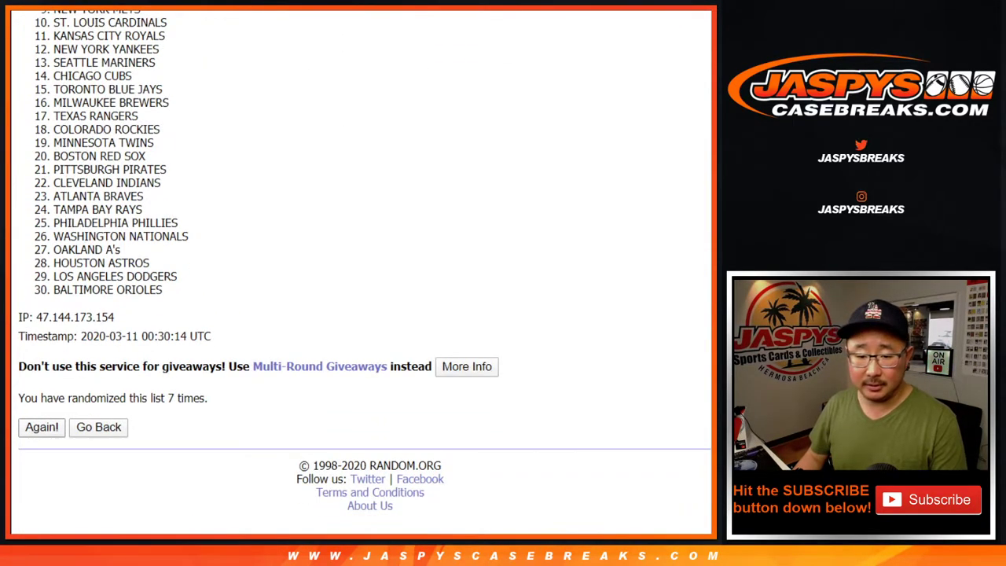
key(Return)
key(Return)
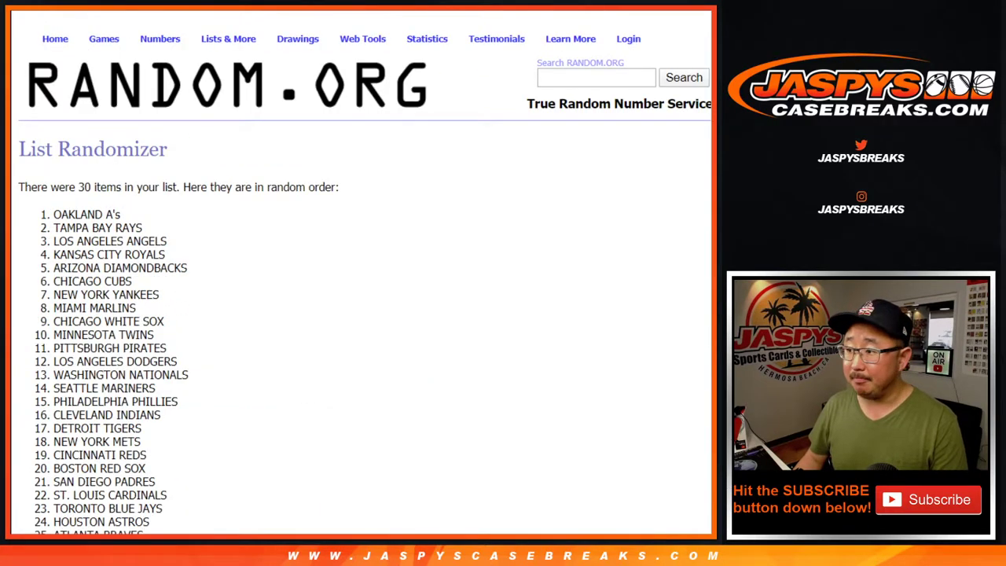
Copy all 30 randomized team names and paste them beside the participant names in Google Sheets, starting at cell B1
key(End)
key(Home)
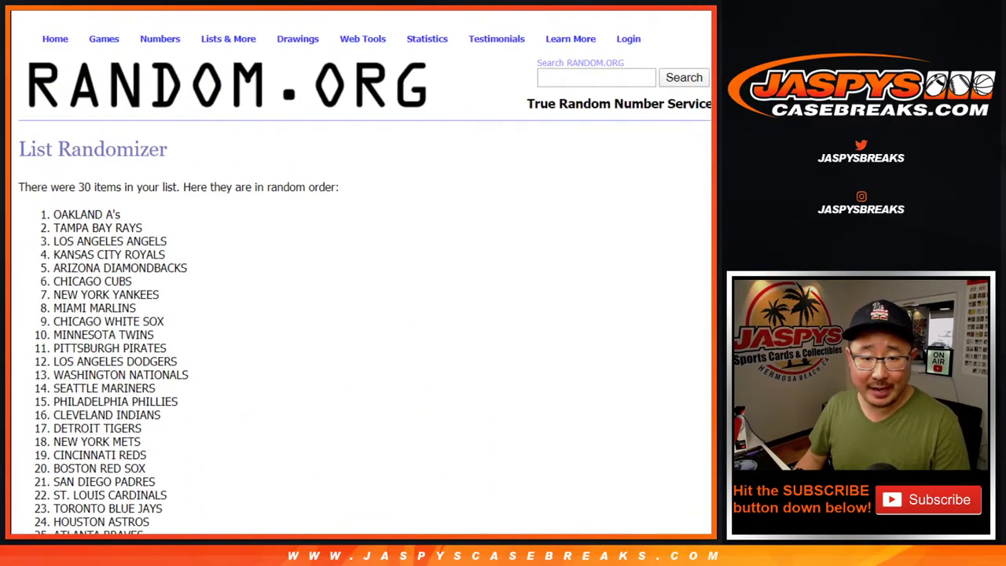
drag(53, 214, 142, 291)
key(ctrl+c)
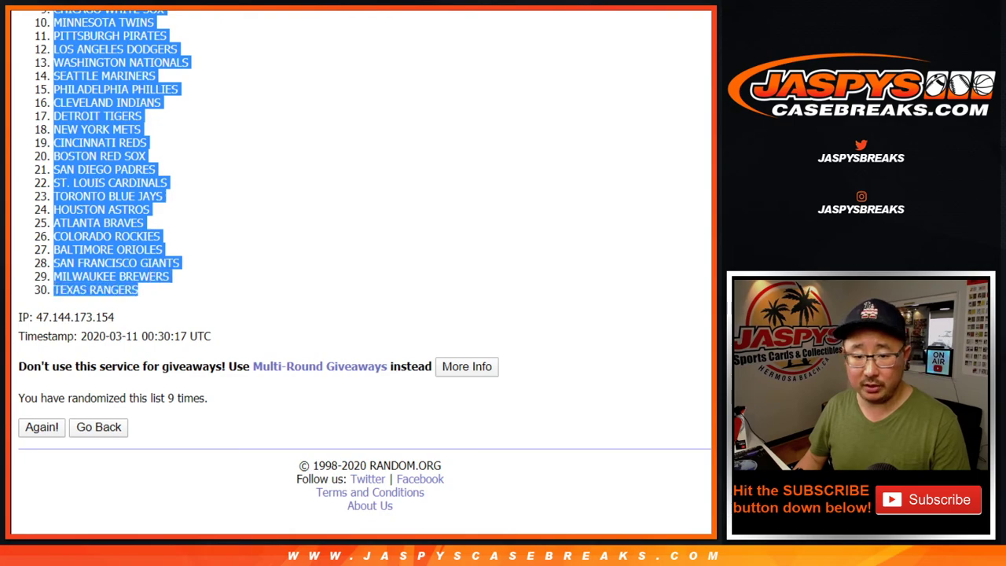
key(ctrl+Tab)
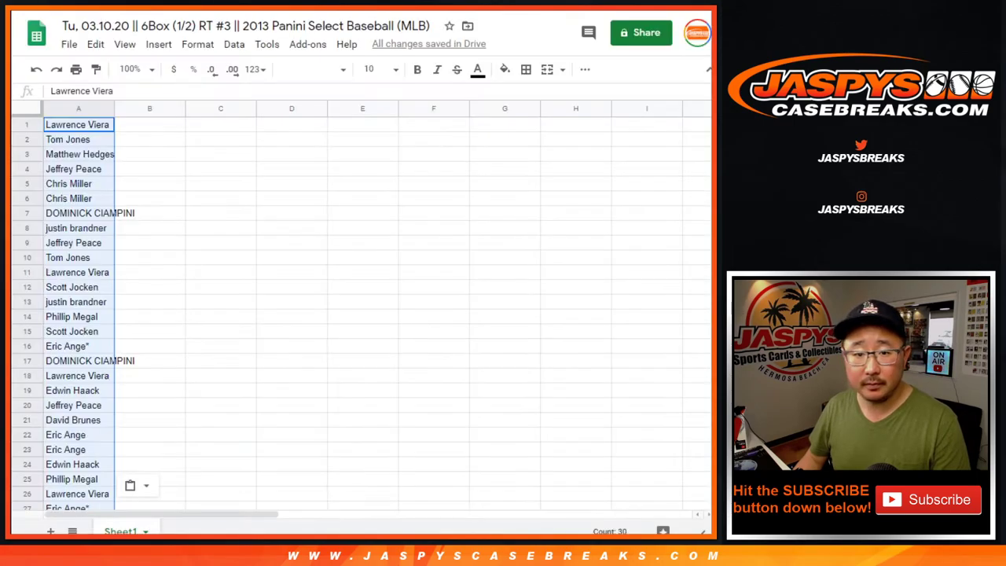
click(135, 125)
right_click(133, 125)
click(173, 110)
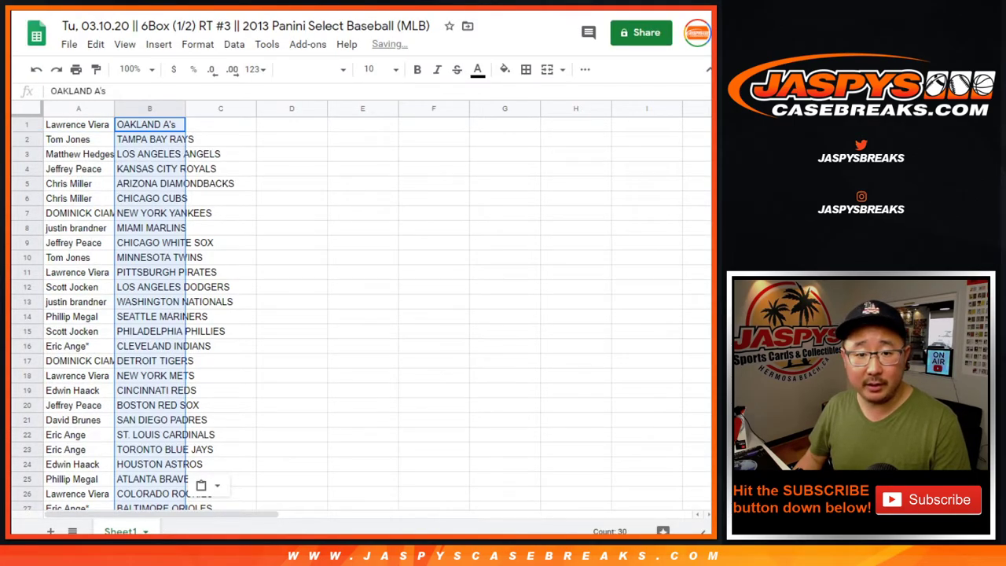
Select the whole sheet and set its zoom level to 125%
click(28, 109)
click(136, 69)
click(136, 185)
Format the whole sheet in Nunito at size 12 and fit the column widths to their contents
click(311, 69)
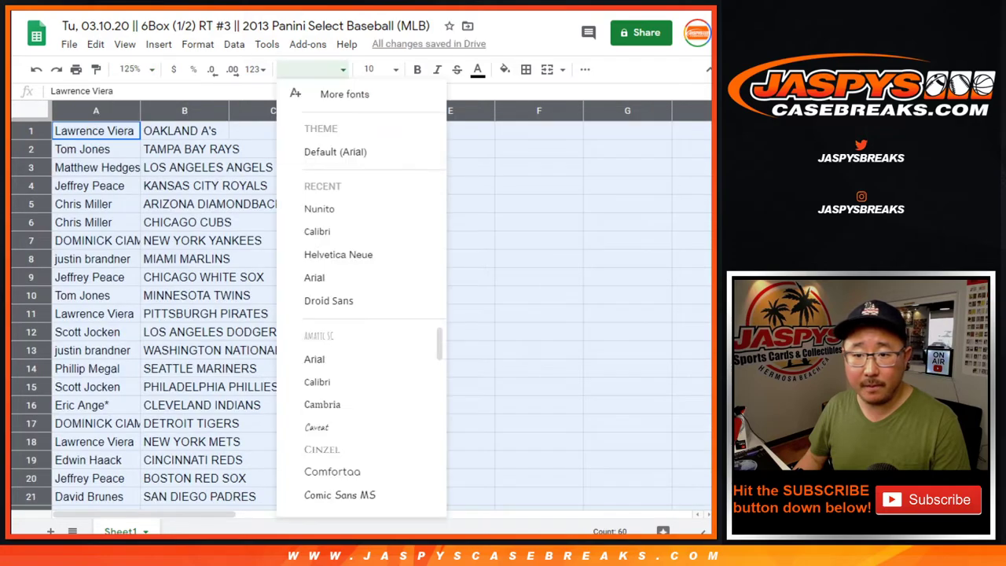
click(314, 205)
click(375, 69)
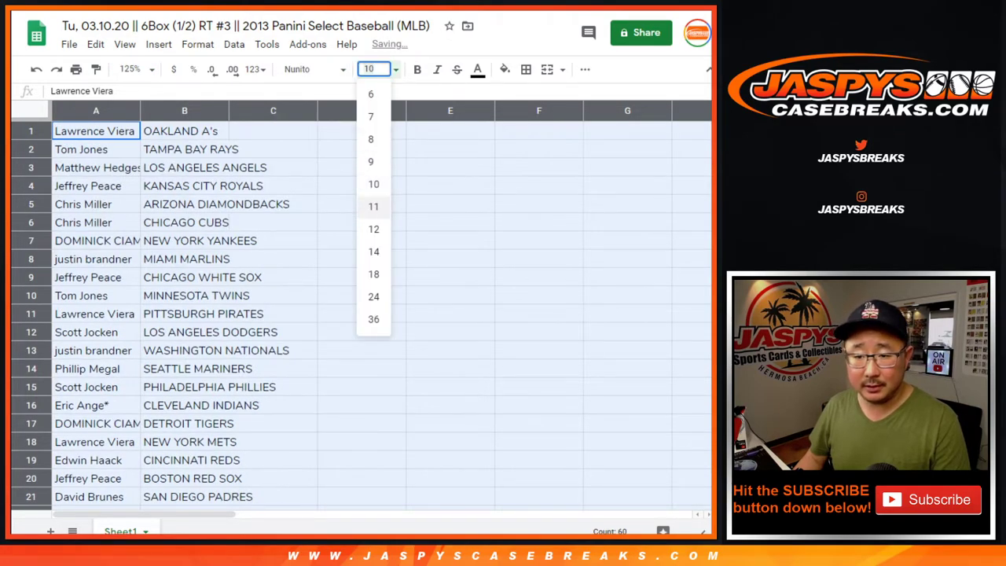
click(374, 229)
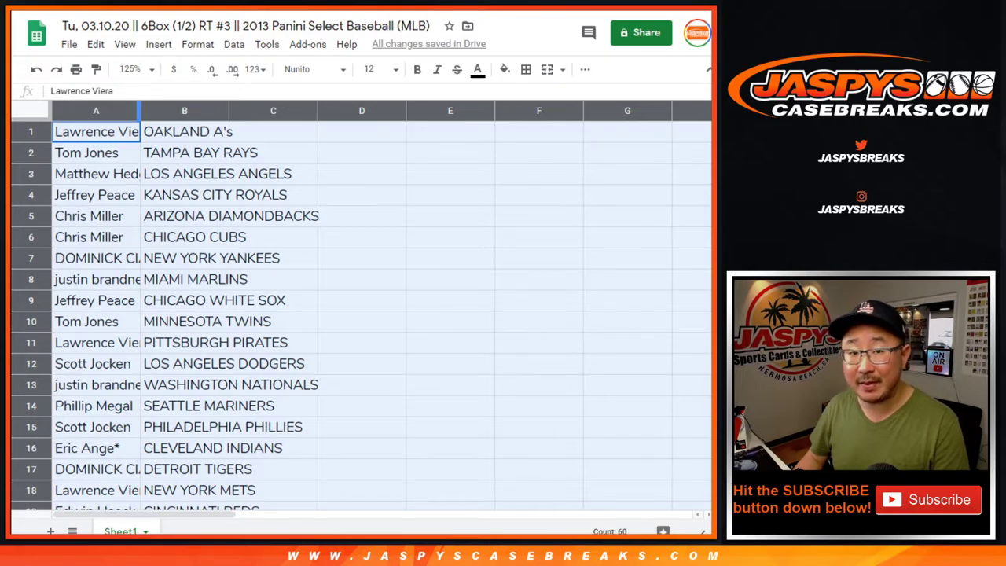
double_click(139, 110)
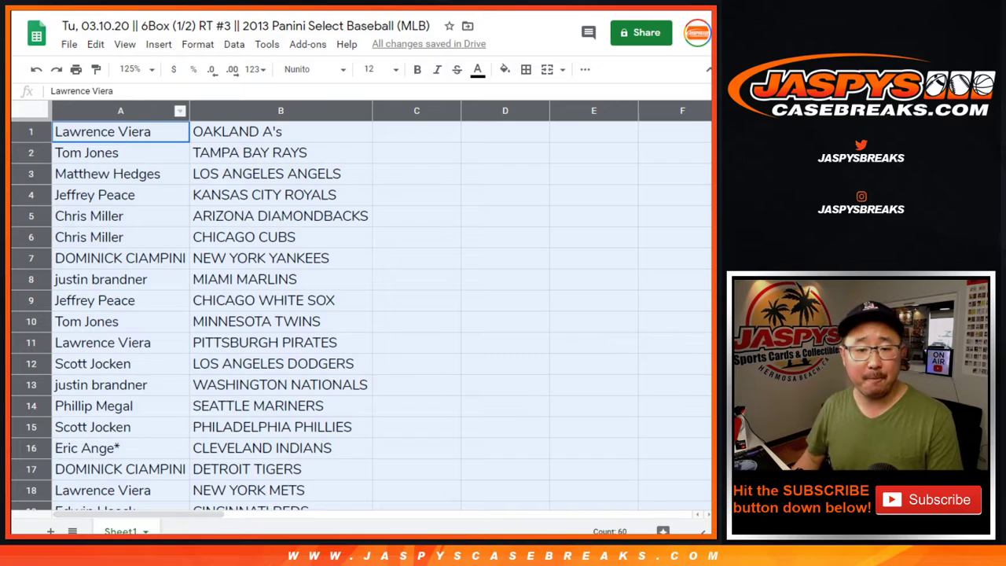
Go through rows 1 to 30 one at a time, highlighting each row to read out its participant and team
click(32, 132)
click(32, 153)
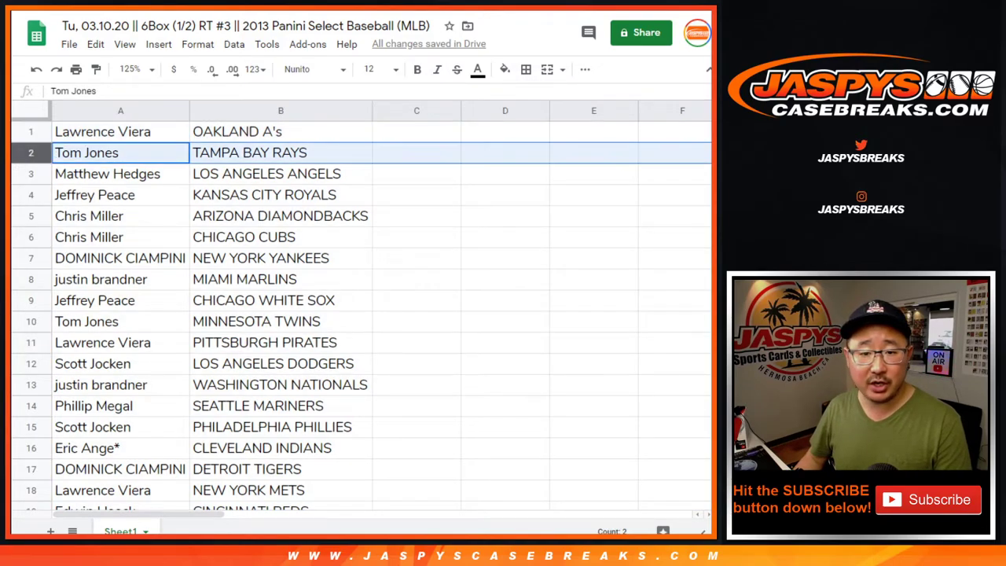
click(32, 174)
click(32, 196)
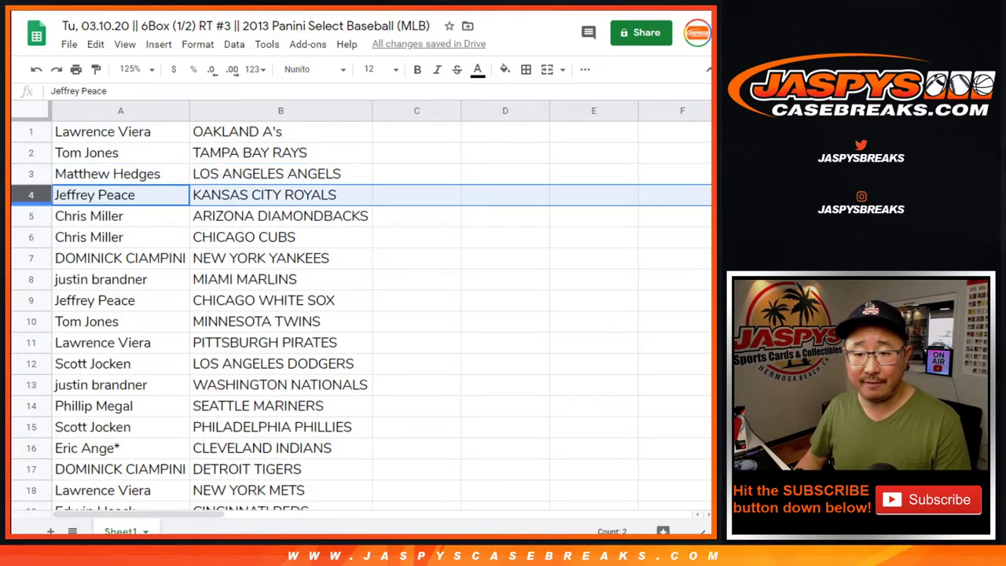
click(32, 216)
click(31, 238)
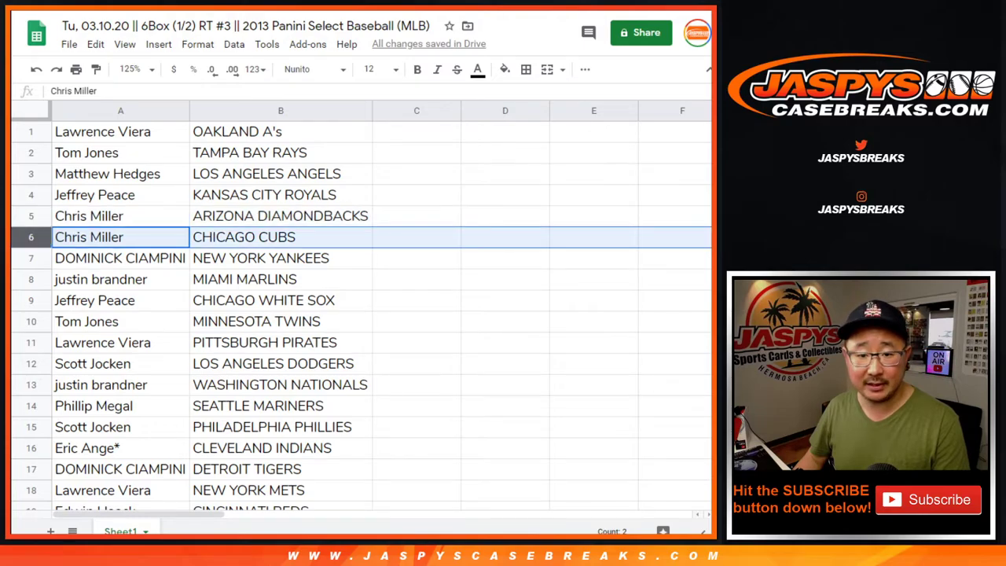
click(31, 258)
scroll(31, 258, down, 2)
click(31, 174)
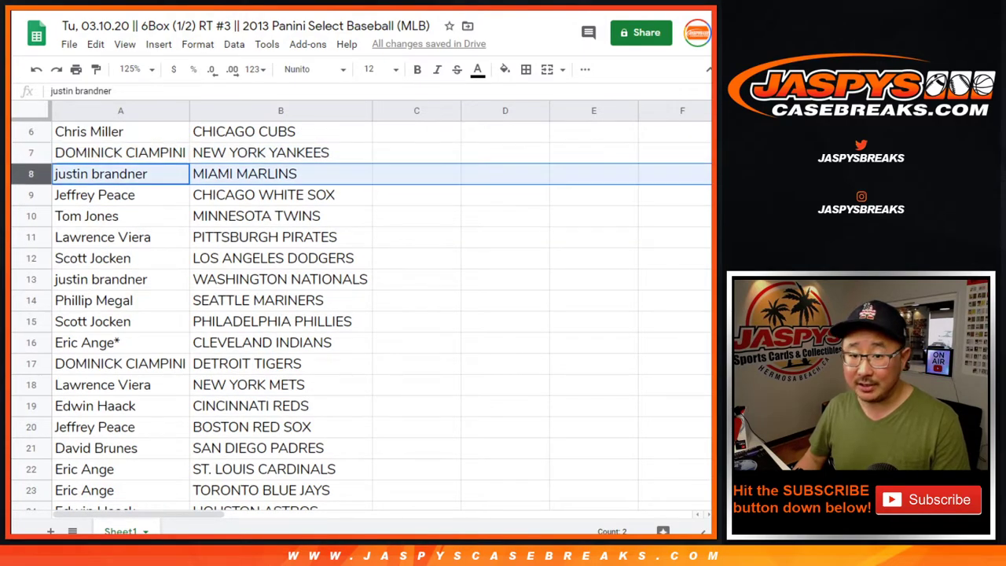
click(32, 195)
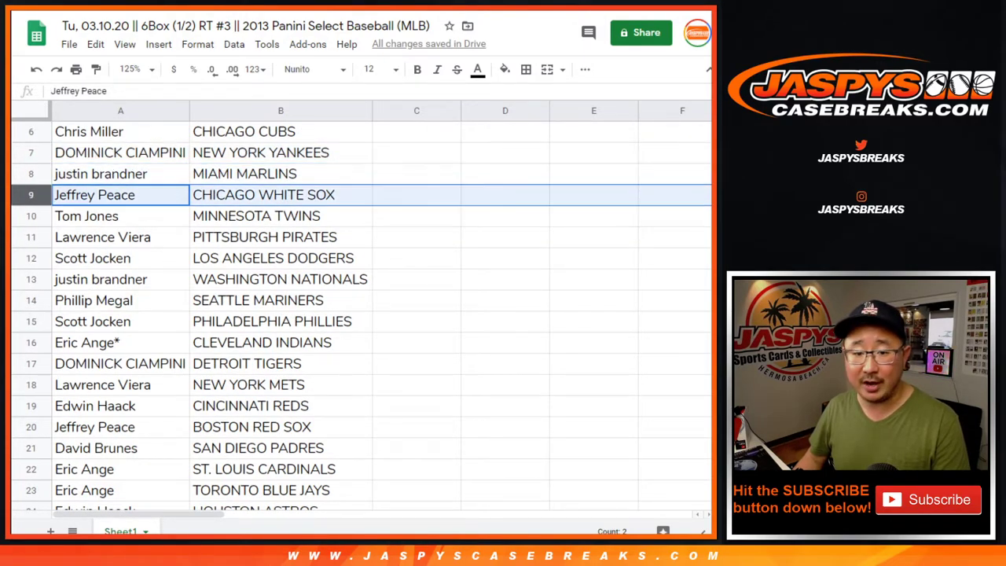
click(32, 217)
click(31, 237)
click(31, 259)
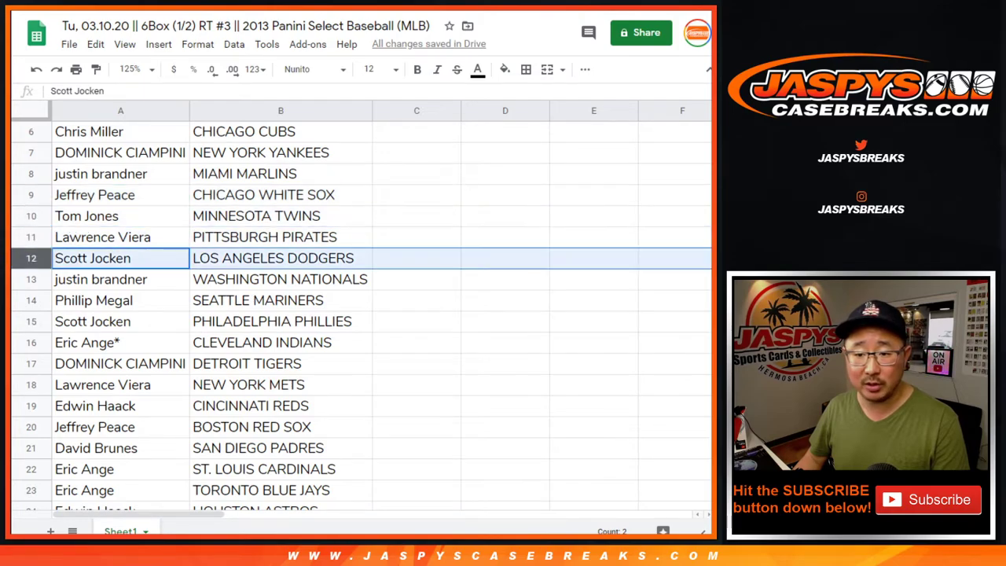
click(31, 280)
scroll(31, 279, down, 2)
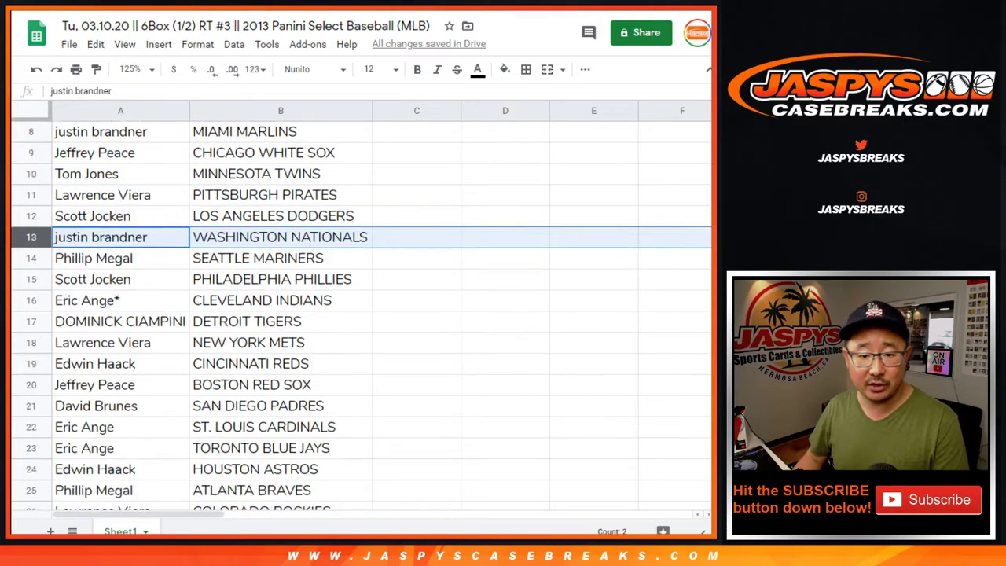
click(32, 195)
click(32, 216)
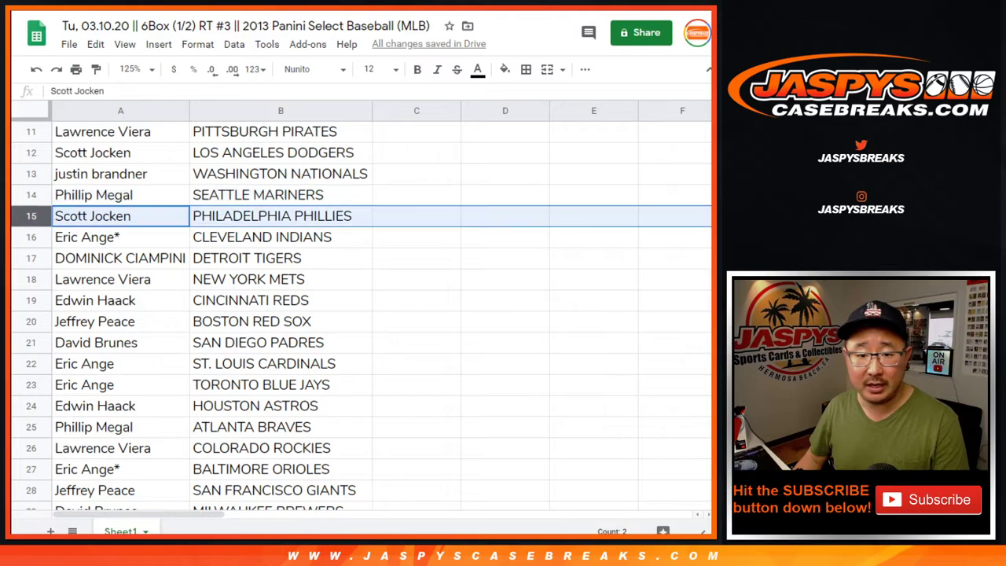
scroll(32, 216, down, 1)
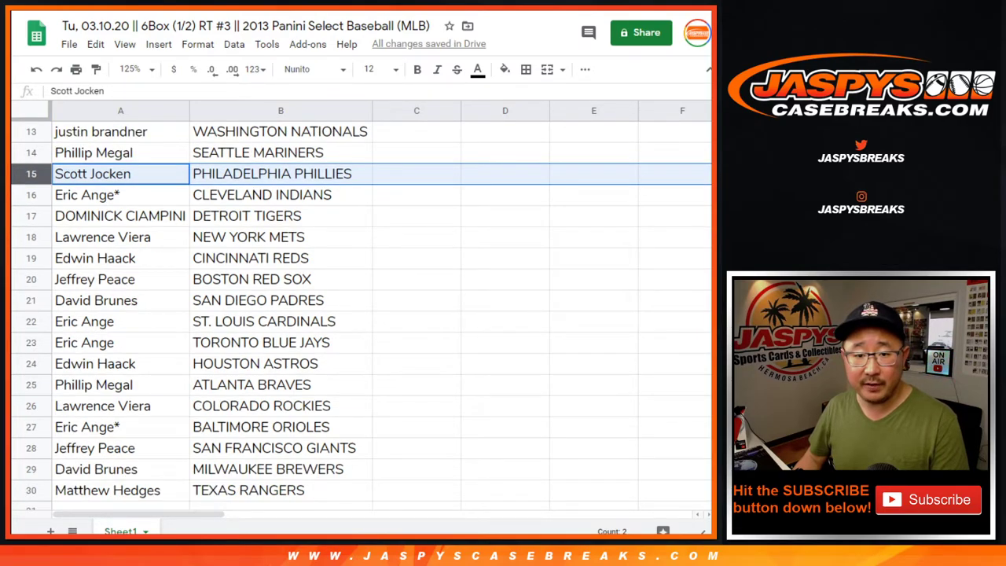
click(32, 195)
click(31, 216)
click(31, 238)
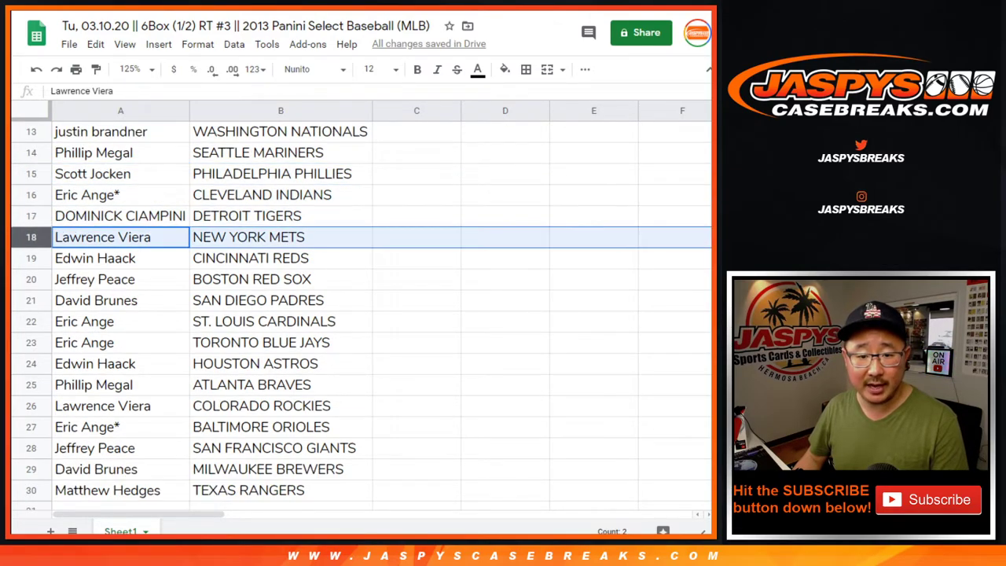
click(31, 258)
click(31, 280)
scroll(31, 280, down, 2)
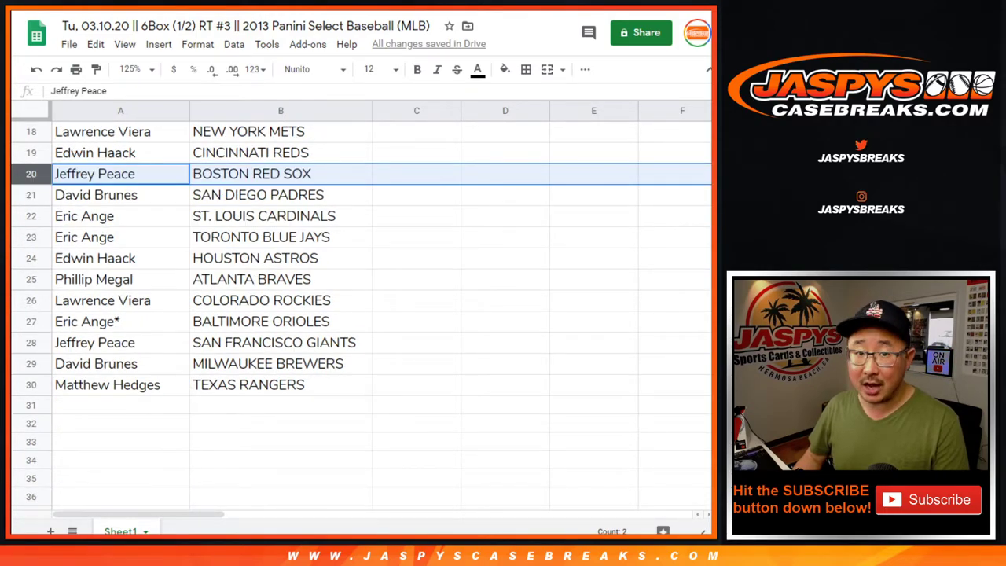
click(31, 195)
click(32, 216)
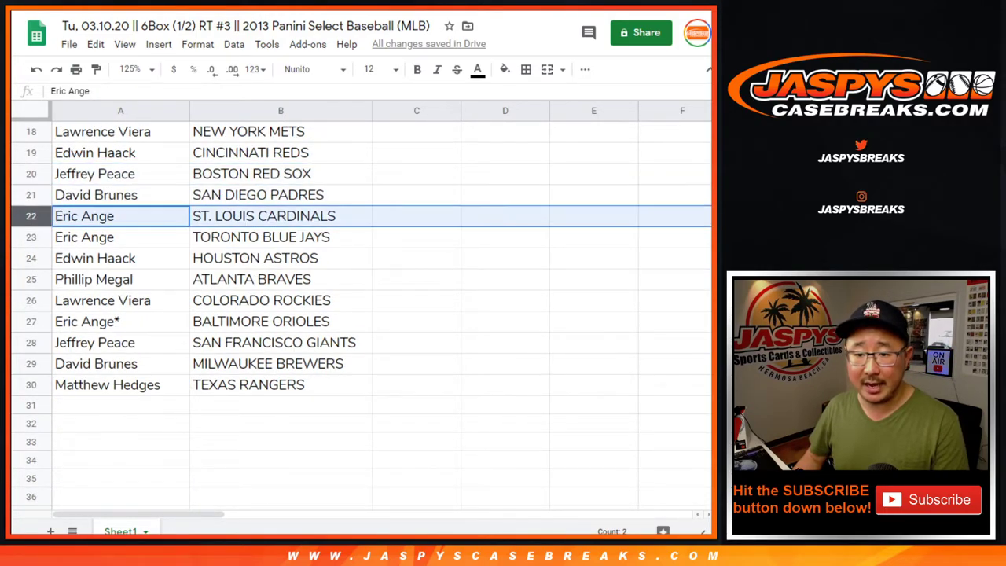
click(32, 237)
click(31, 258)
click(32, 280)
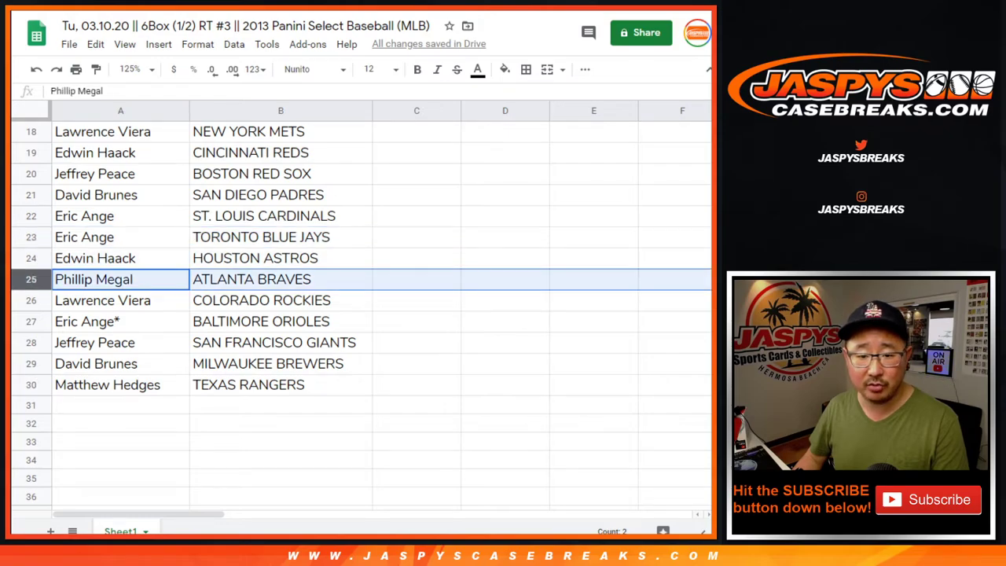
click(31, 300)
click(31, 321)
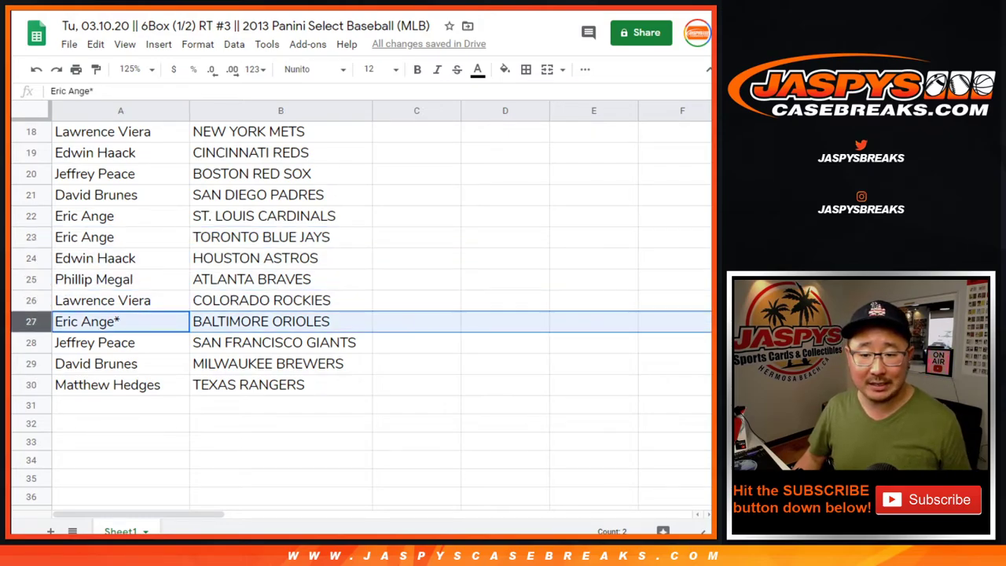
click(32, 343)
click(31, 364)
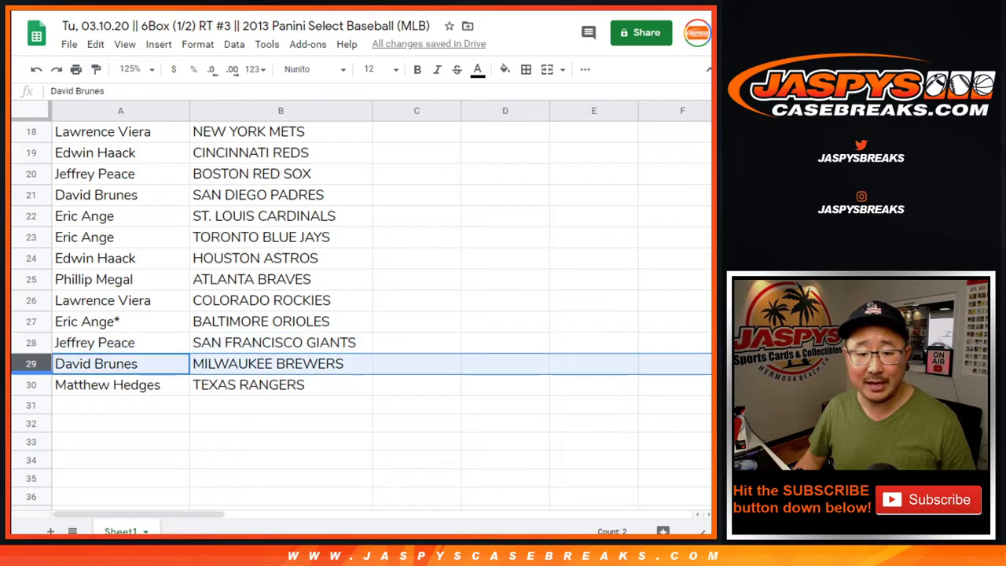
click(31, 385)
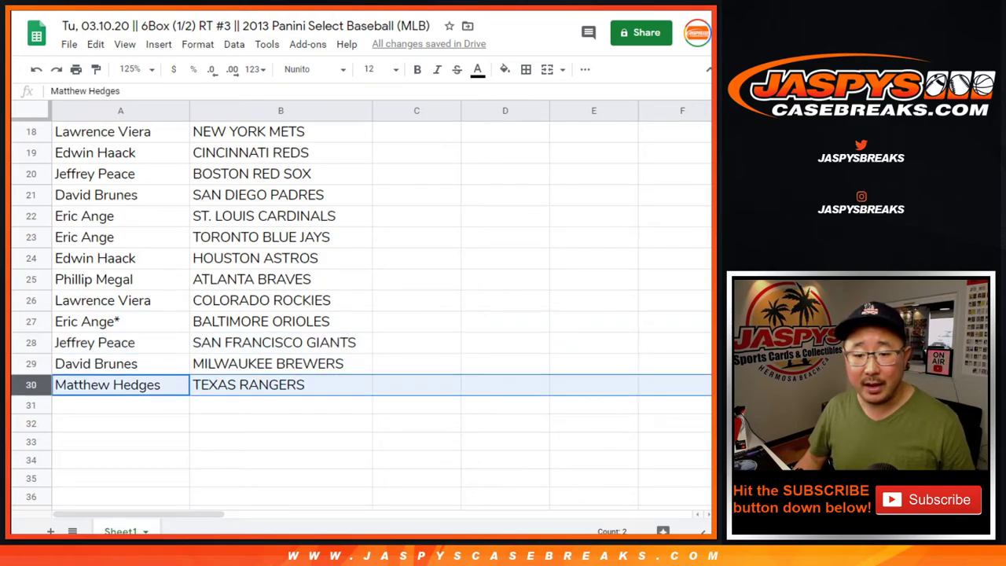
Set the zoom to 75% and sort the whole sheet by the team names in column B, A to Z
scroll(362, 314, up, 6)
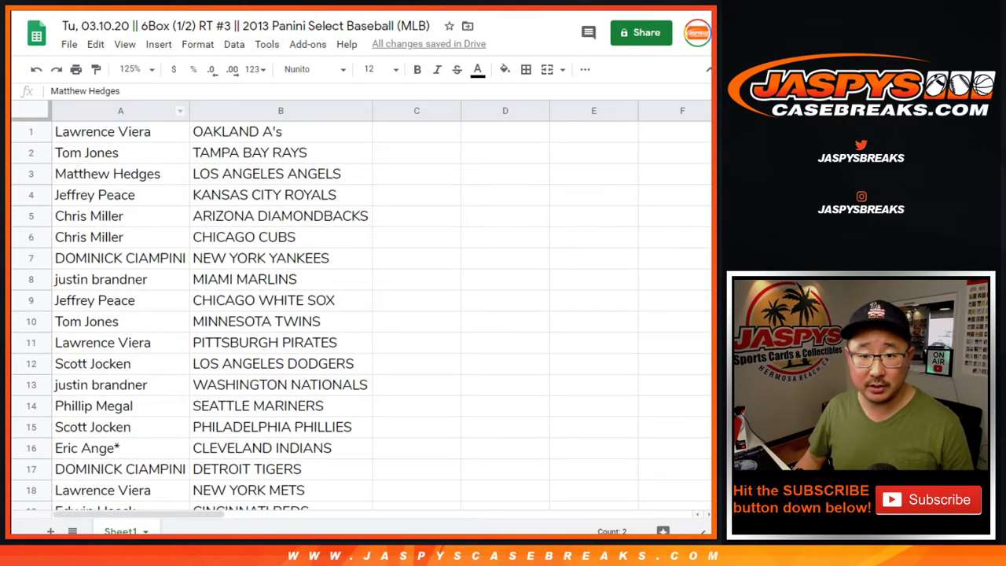
click(129, 69)
text(75)
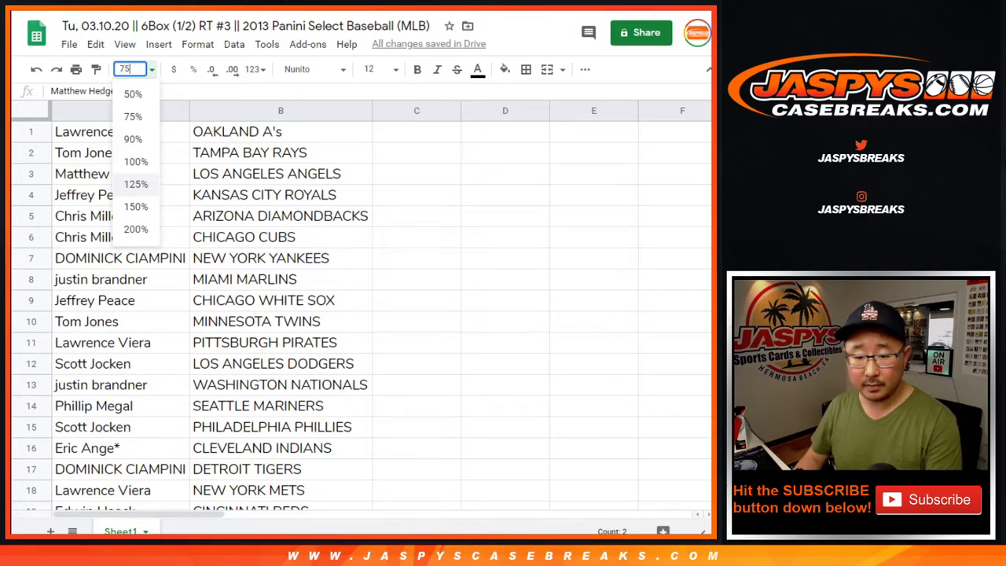
key(Return)
click(173, 106)
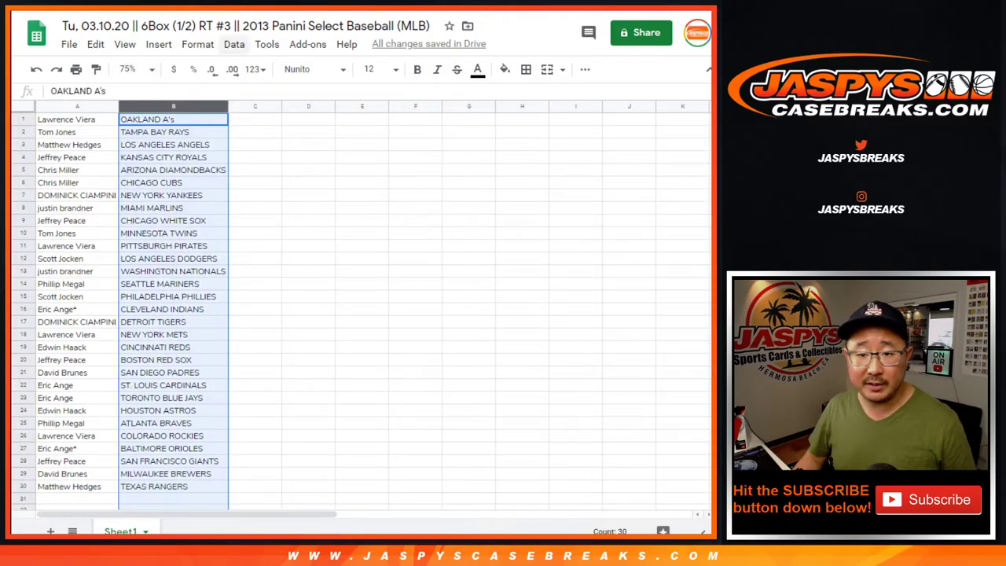
click(235, 44)
click(325, 69)
Apply borders to all cells of the participant and team table
click(77, 133)
key(ctrl+a)
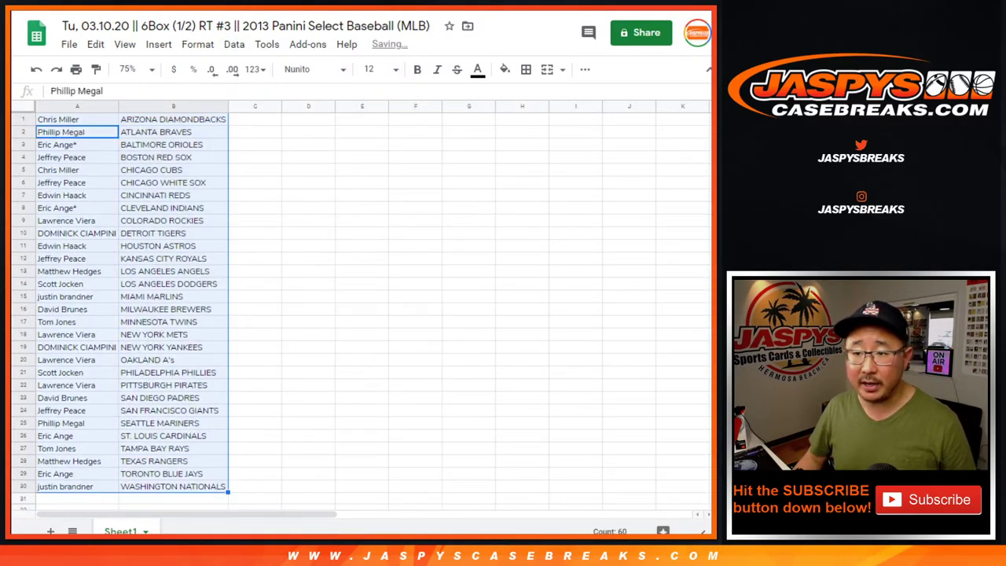
click(526, 69)
click(532, 97)
Center the text of the participant and team table horizontally, and leave the empty cell C1 selected
click(585, 69)
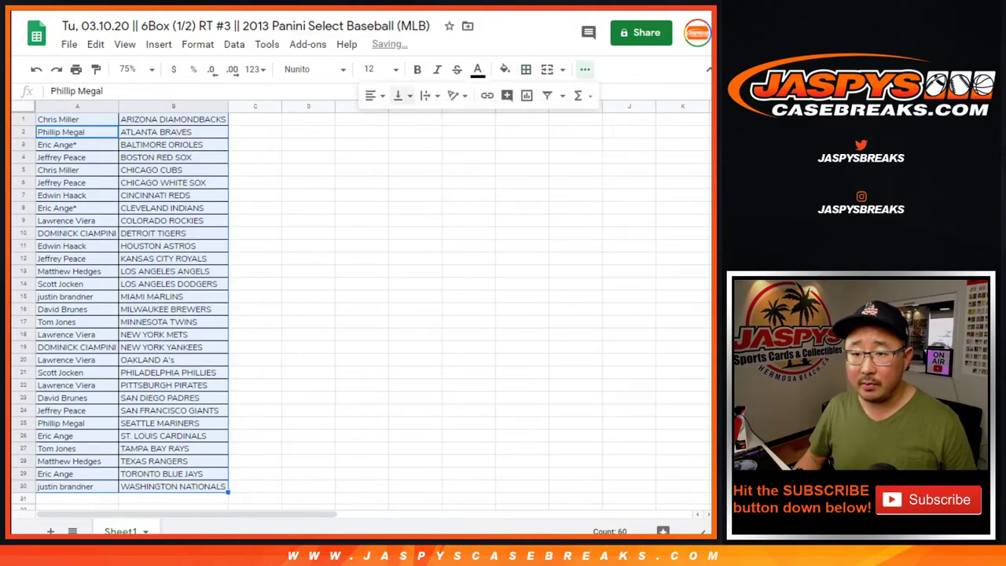
click(374, 95)
click(391, 120)
click(174, 120)
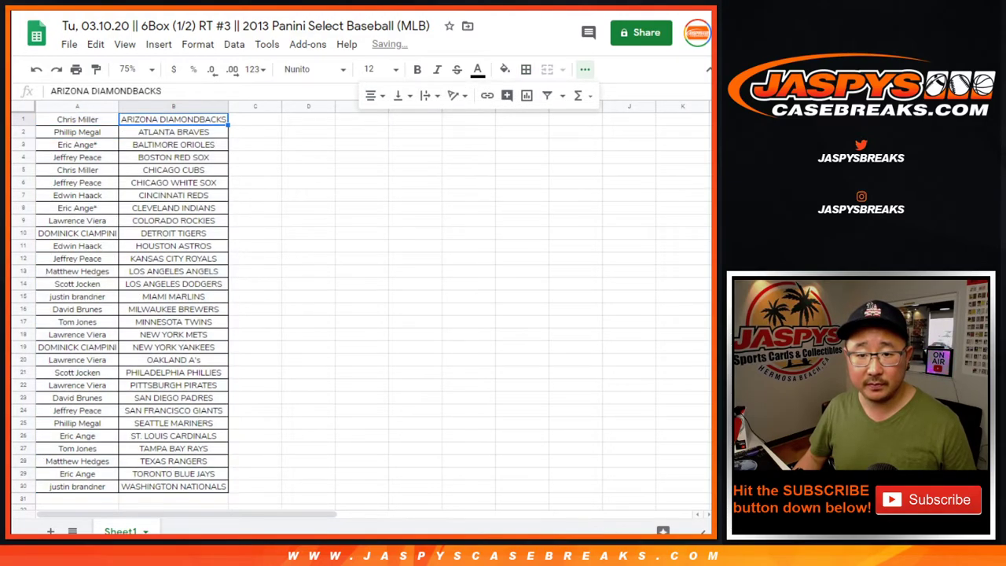
click(255, 120)
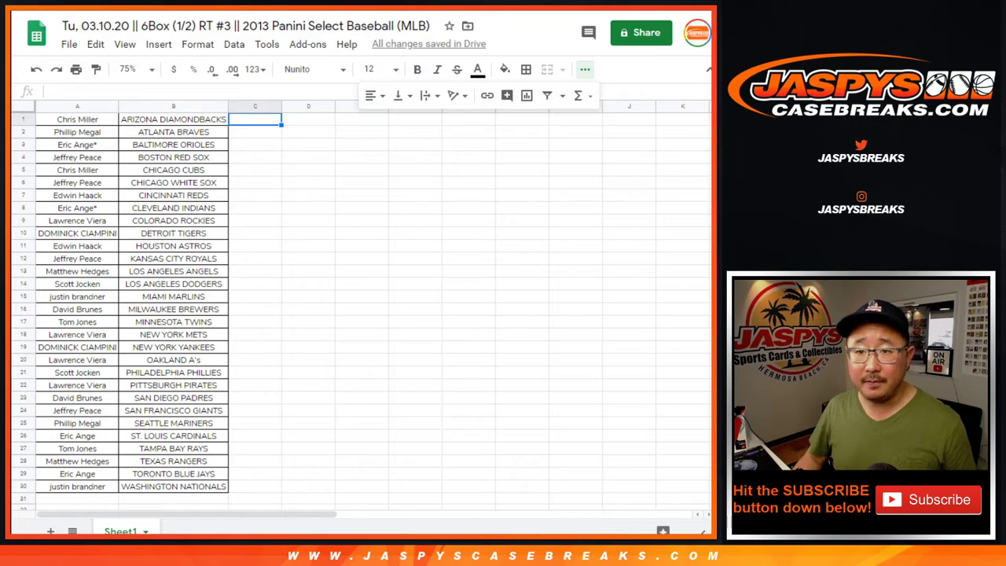
Switch to the Baseball2013PaniniSelect spreadsheet and copy its sharing link with "Anyone with the link can view" access
key(ctrl+Tab)
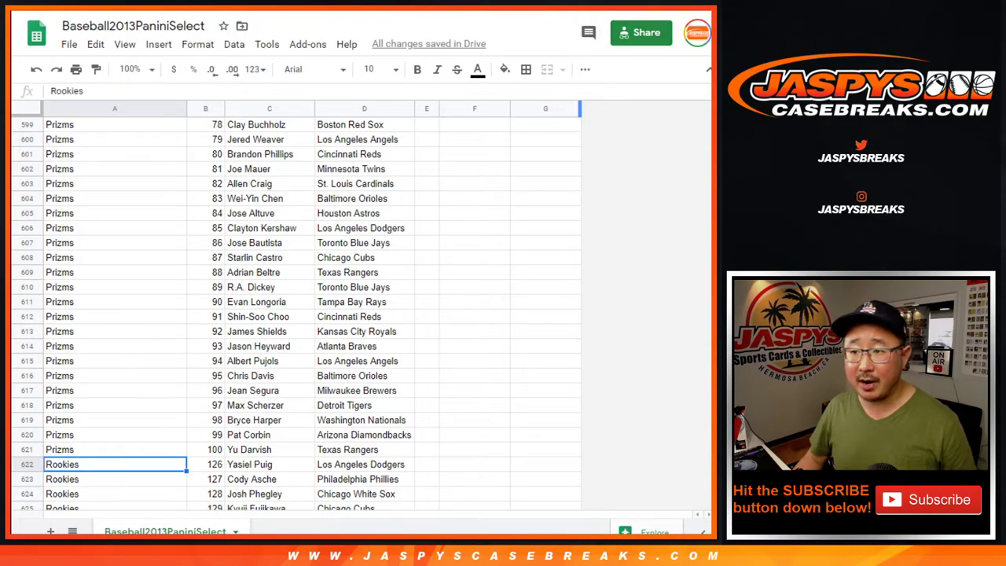
click(640, 33)
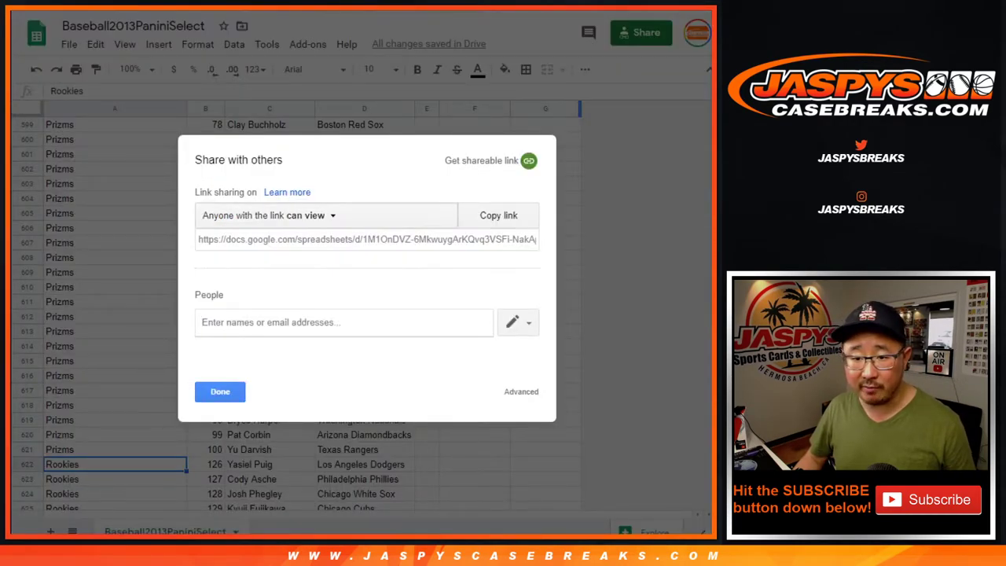
click(314, 216)
click(306, 309)
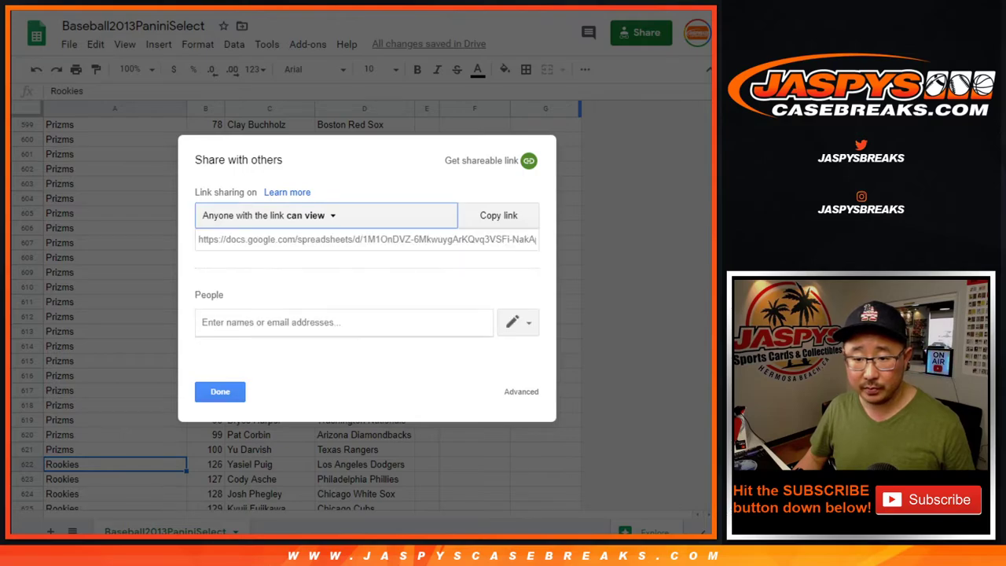
click(498, 216)
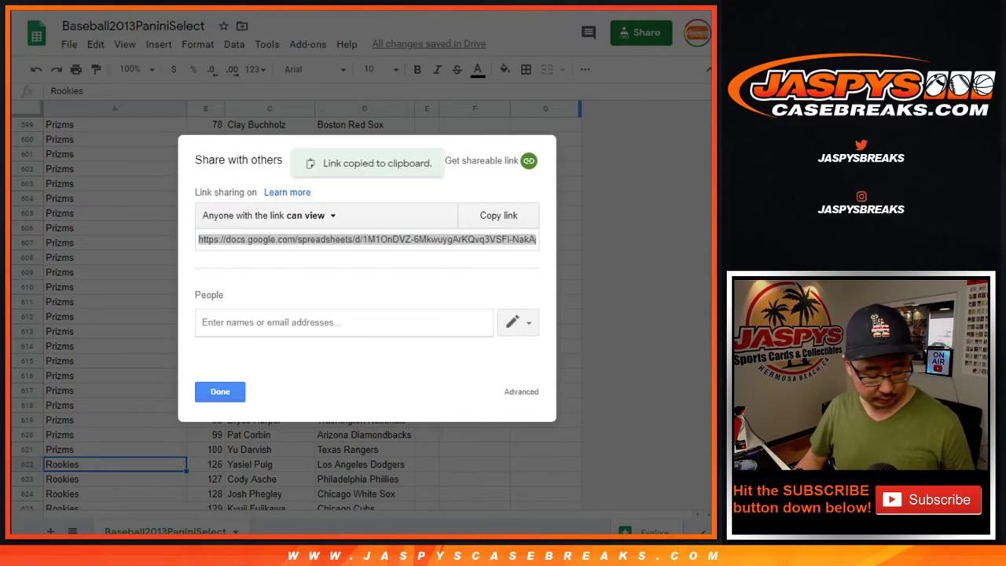
key(alt+Tab)
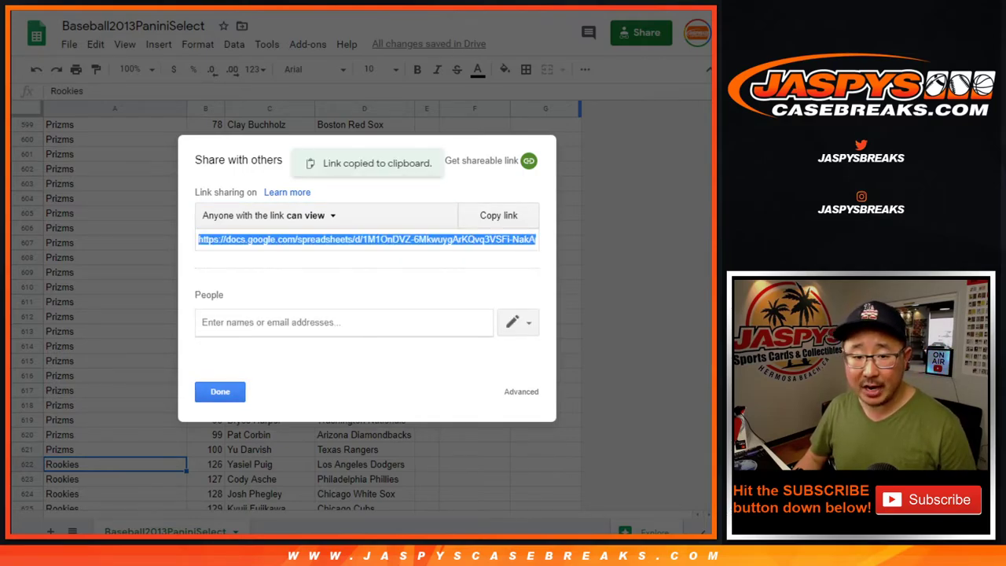
click(220, 392)
Look through the Rookies entries of the card checklist, down to the start of the Rookies Autographs
click(115, 317)
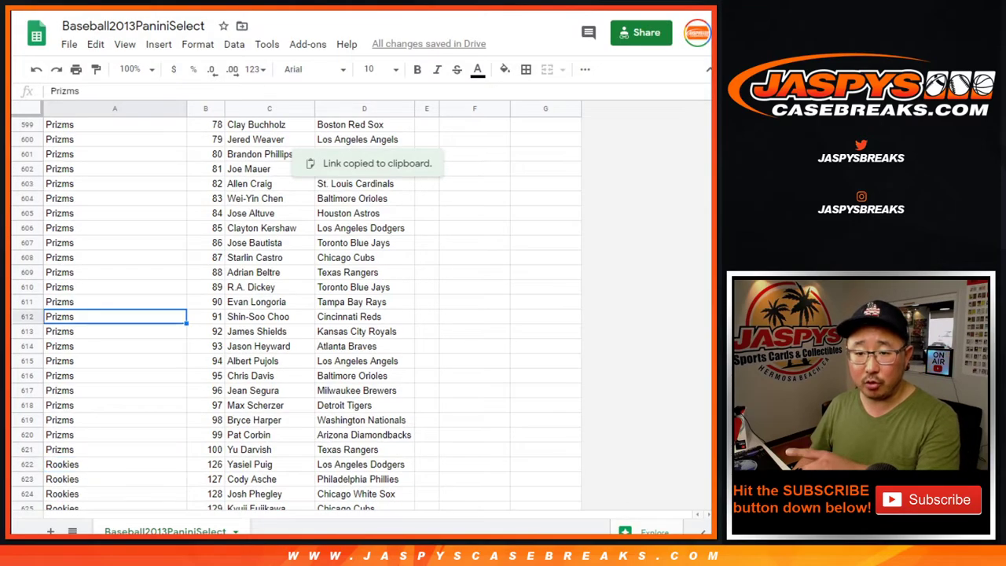
scroll(314, 314, down, 6)
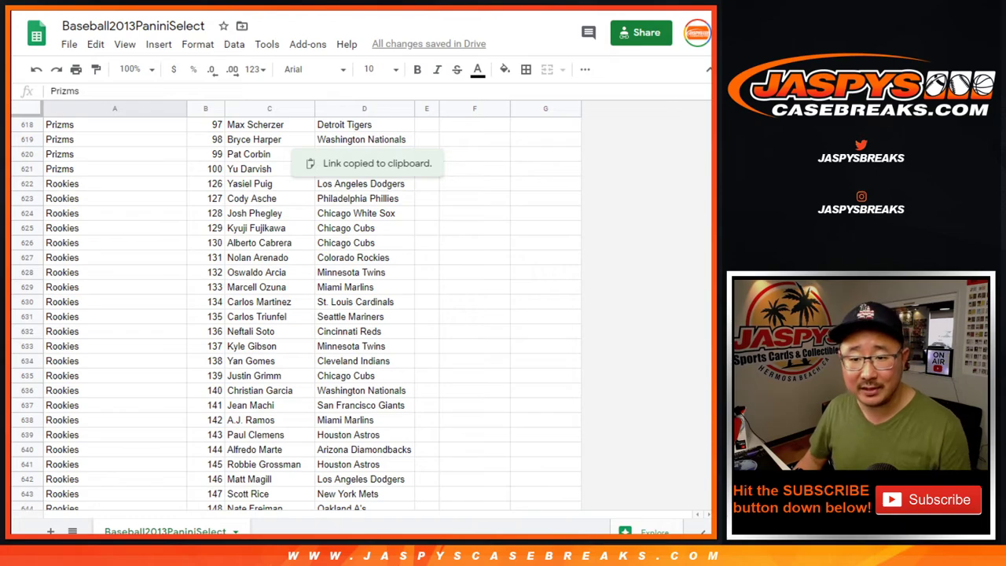
scroll(314, 314, down, 3)
scroll(315, 315, down, 1)
scroll(314, 315, up, 3)
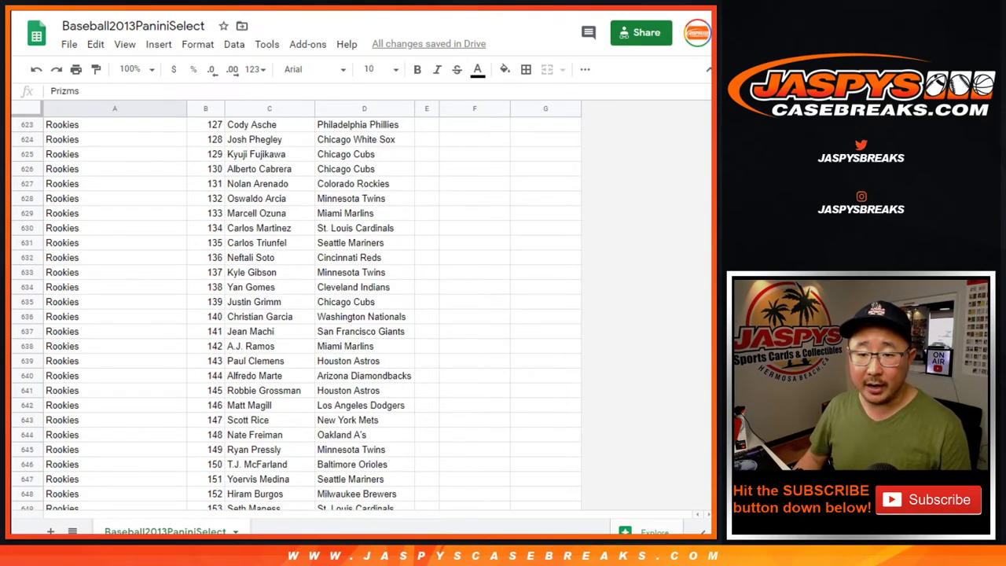
scroll(315, 315, down, 2)
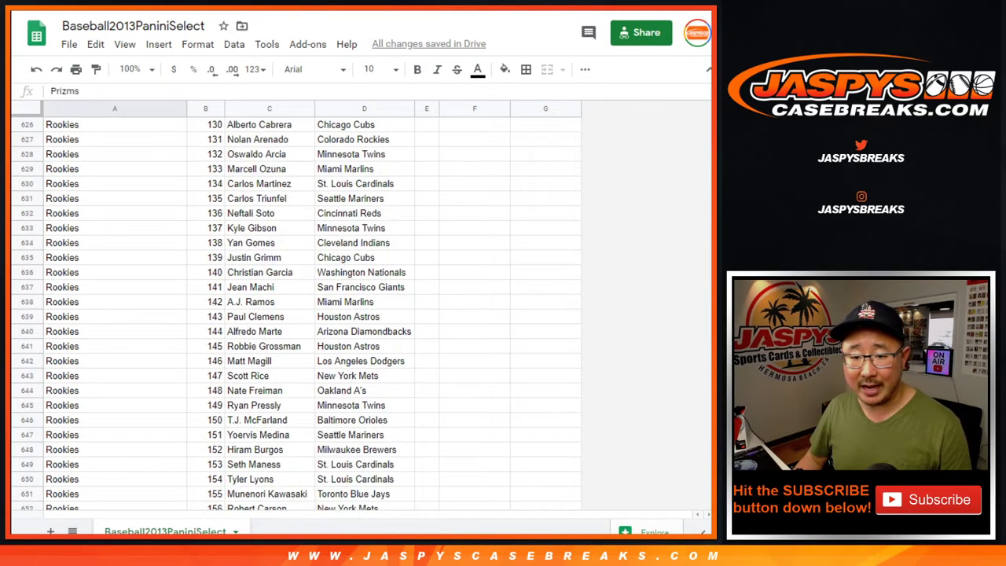
scroll(315, 315, down, 3)
scroll(315, 315, down, 9)
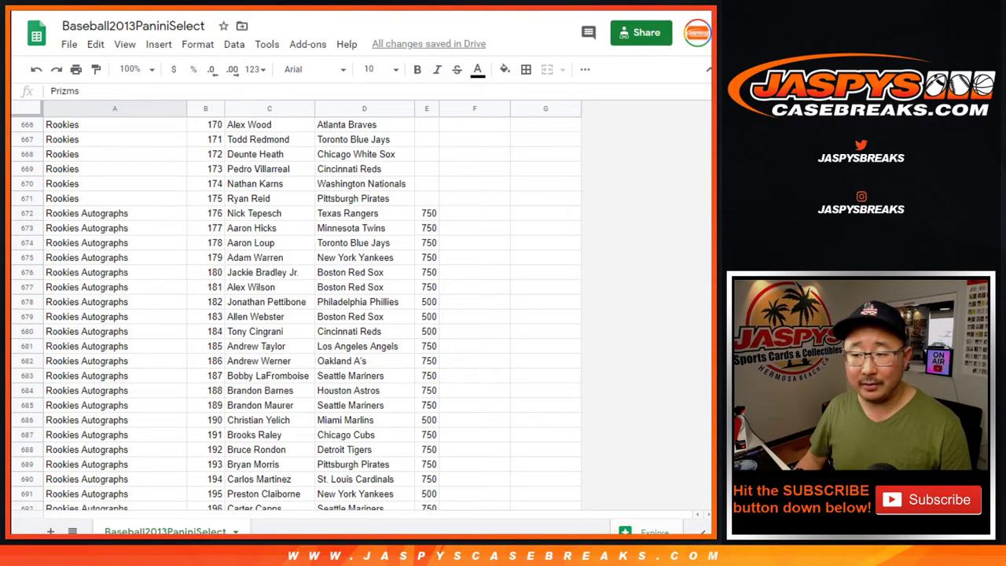
Make the Jackie Bradley Jr. and Boston Red Sox cells in row 676 of the Rookies Autographs bold
scroll(314, 314, down, 1)
scroll(315, 314, down, 1)
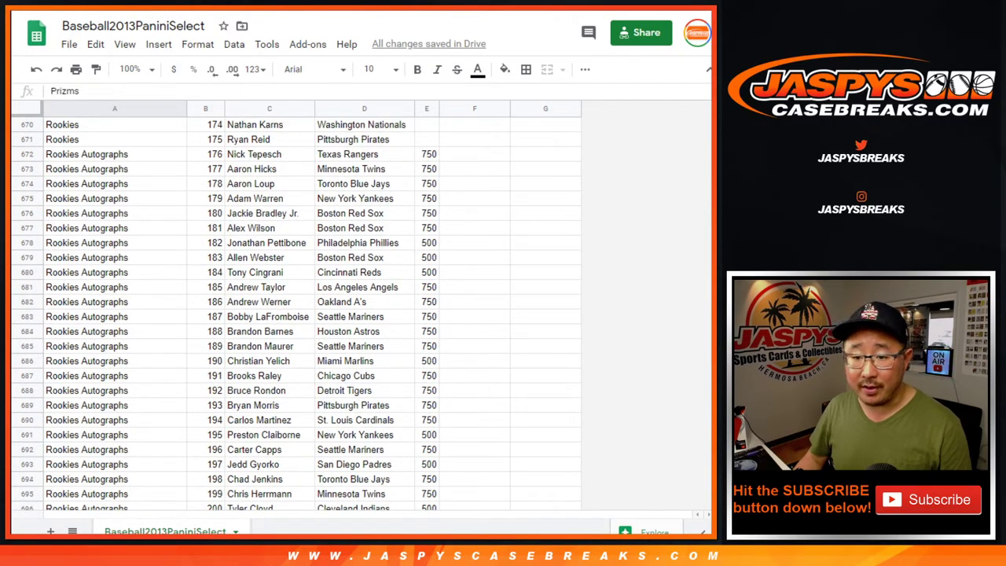
drag(271, 214, 354, 214)
key(ctrl+b)
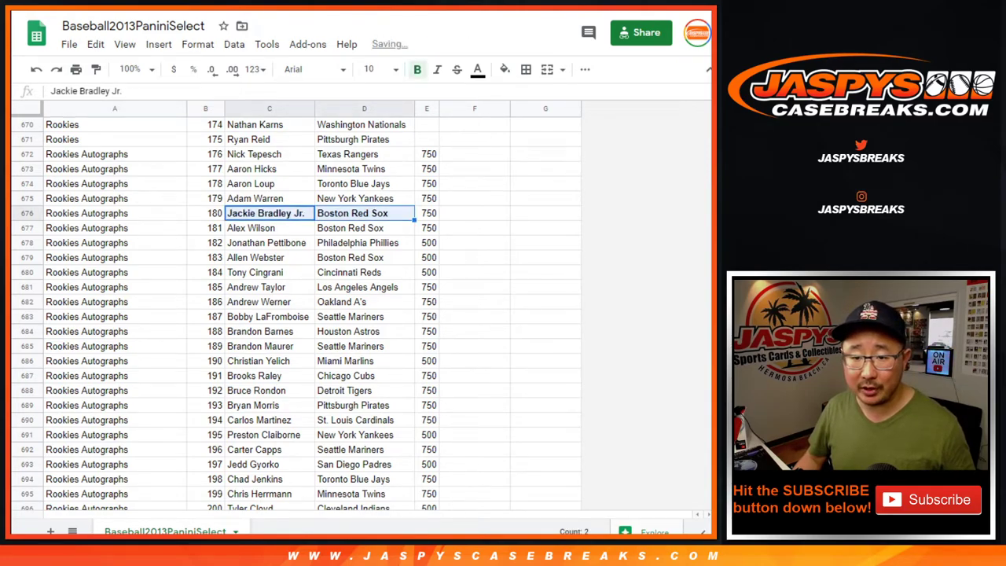
Bold the player and team cells for Aaron Hicks in row 673 and Christian Yelich in row 686 of the Rookies Autographs
click(269, 169)
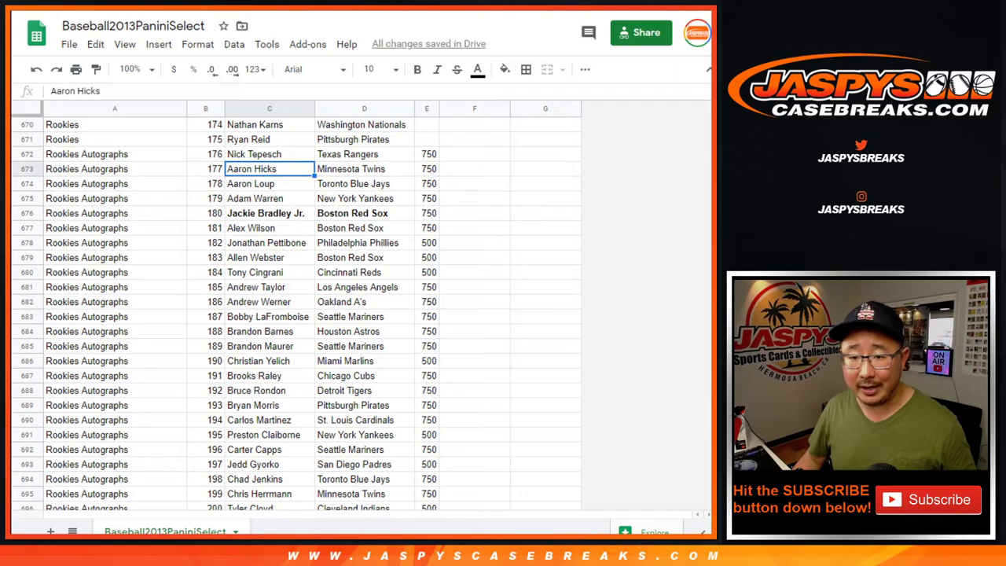
drag(354, 169, 283, 169)
key(ctrl+b)
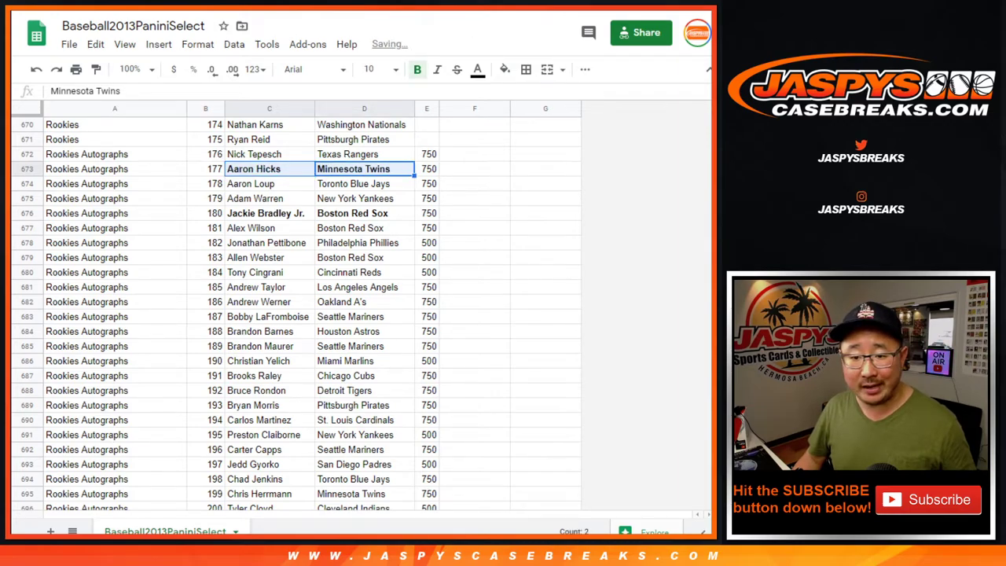
scroll(314, 314, down, 2)
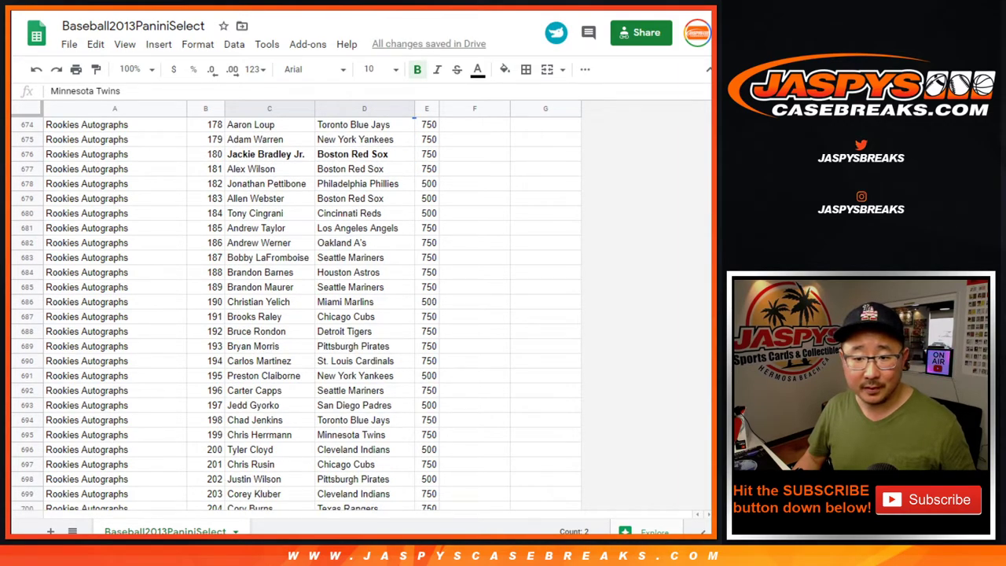
scroll(315, 314, down, 1)
drag(269, 272, 354, 272)
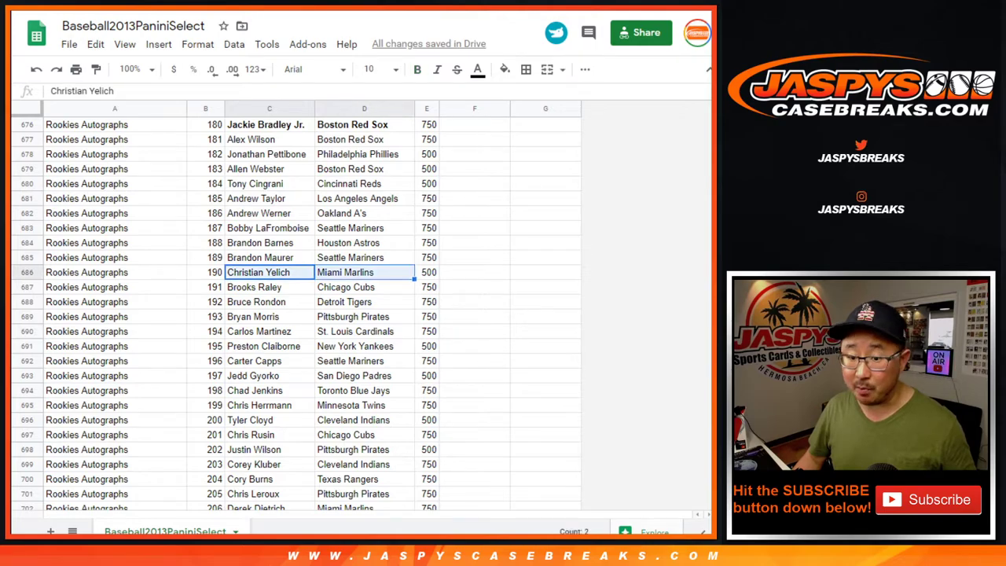
key(ctrl+b)
Make the player and team cells for Jedd Gyorko in row 693 and Corey Kluber in row 699 bold
scroll(315, 314, down, 1)
scroll(314, 315, down, 1)
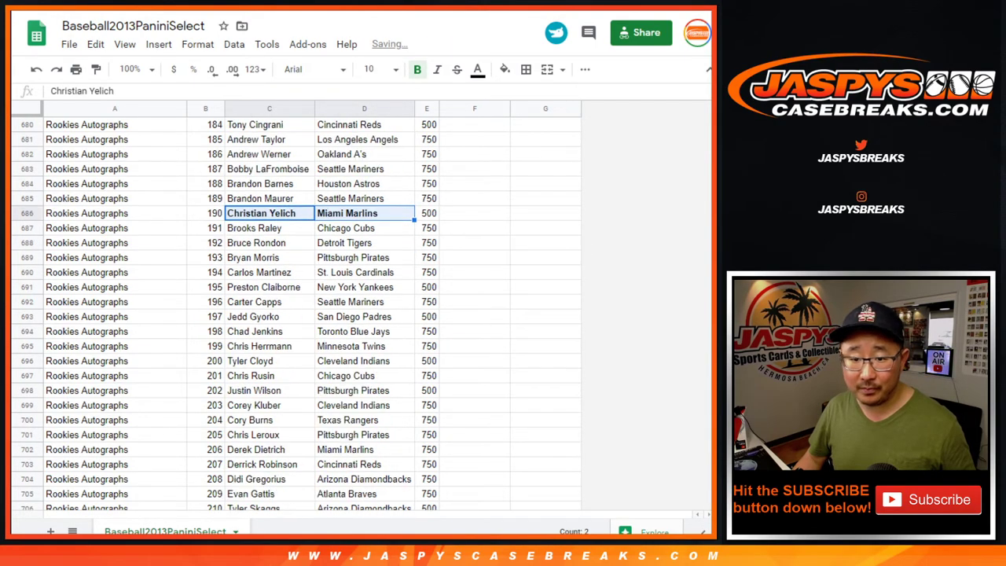
scroll(315, 315, down, 1)
scroll(315, 314, down, 1)
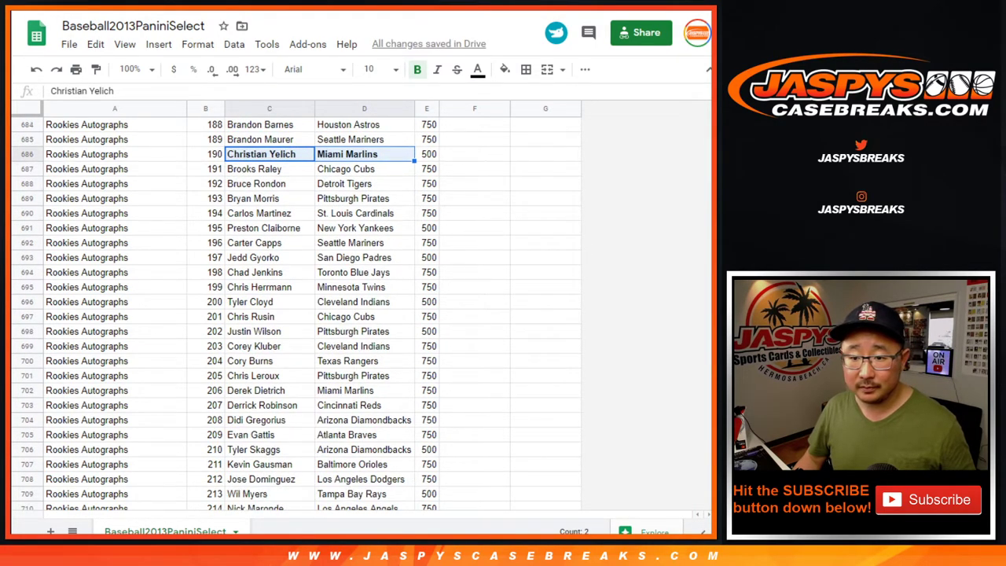
drag(270, 257, 364, 258)
key(ctrl+b)
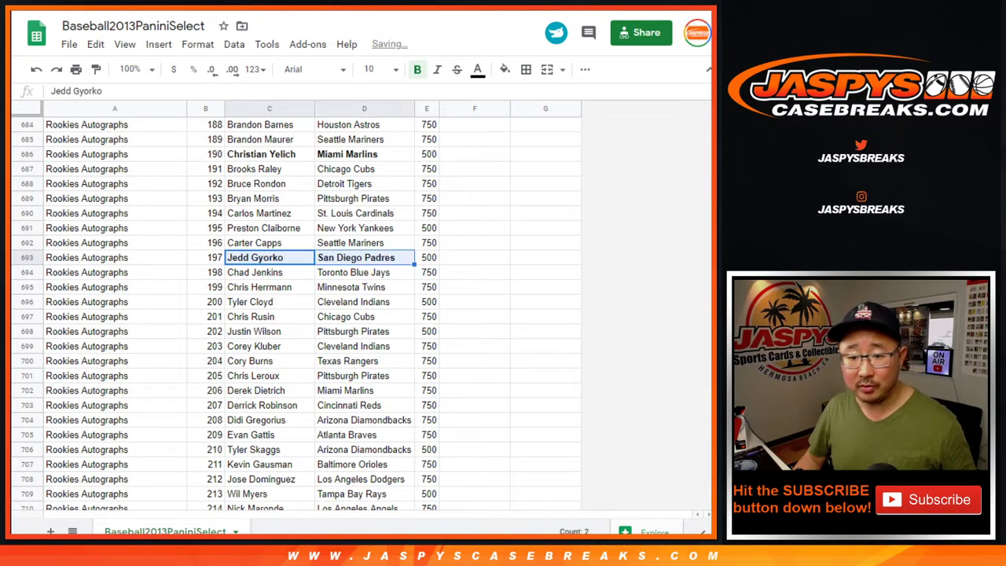
scroll(314, 315, down, 3)
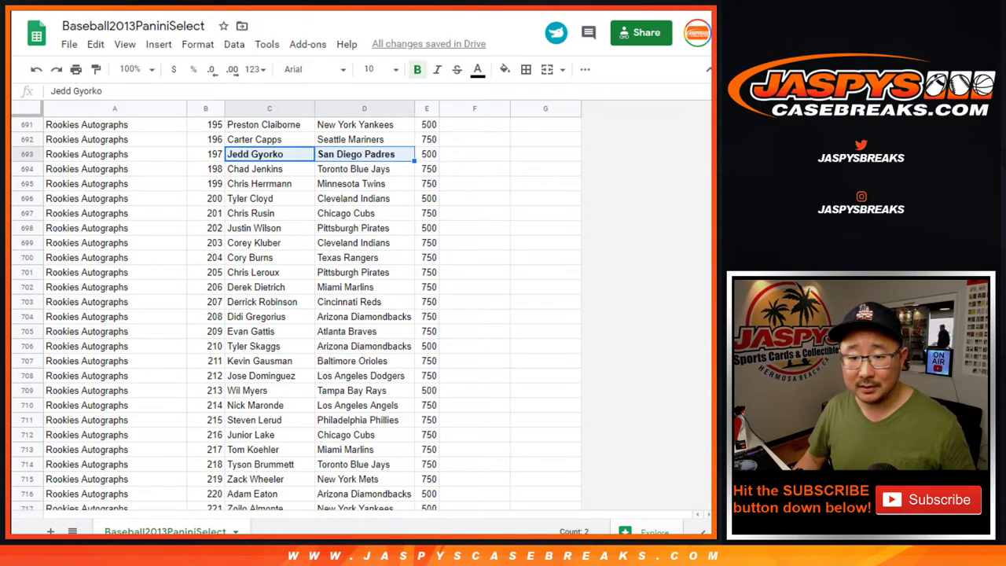
drag(269, 243, 364, 243)
key(ctrl+b)
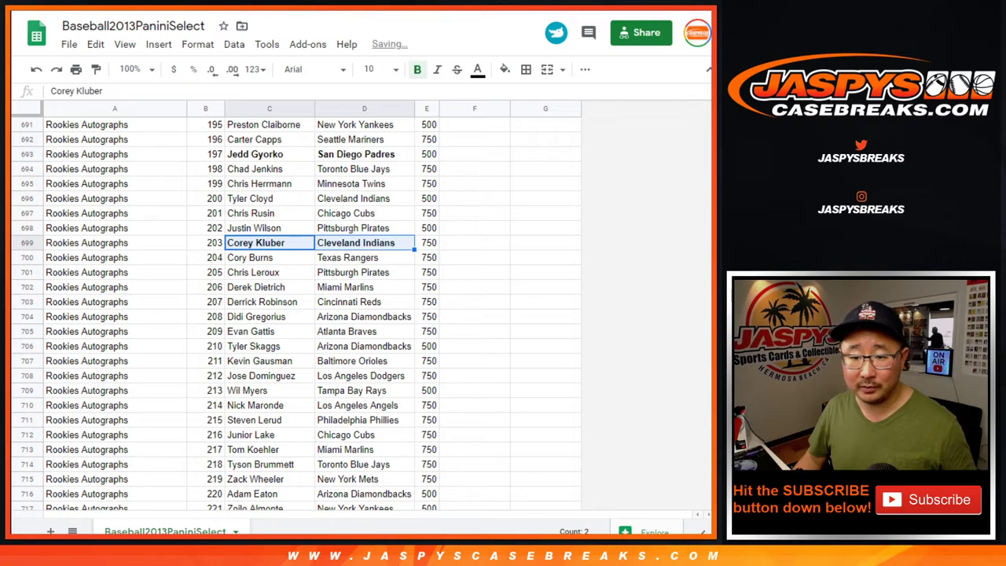
Bold the player and team cells in rows 704 to 706, covering Didi Gregorius, Evan Gattis and Tyler Skaggs
scroll(314, 315, down, 1)
scroll(223, 314, down, 1)
click(269, 257)
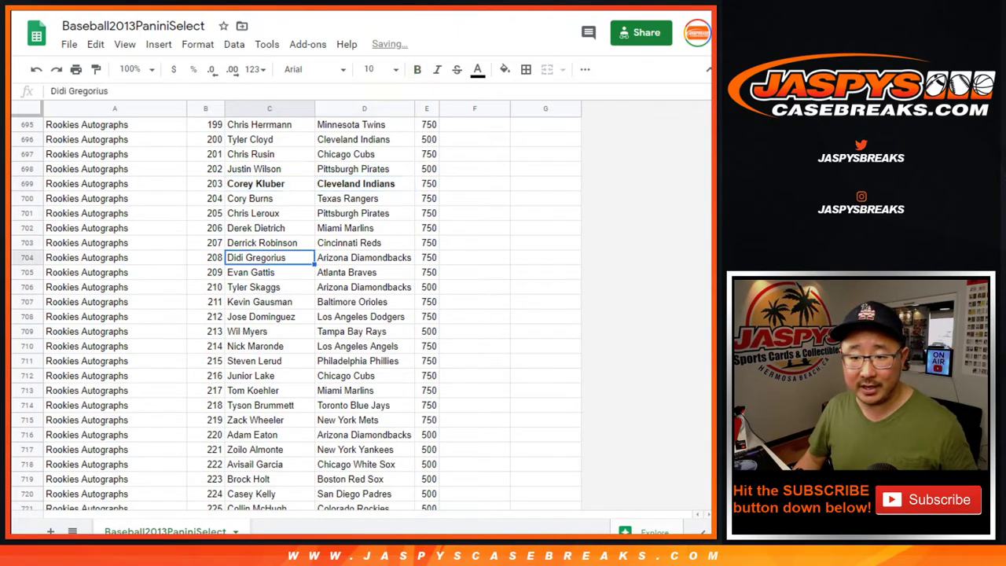
key(shift+Right)
key(ctrl+b)
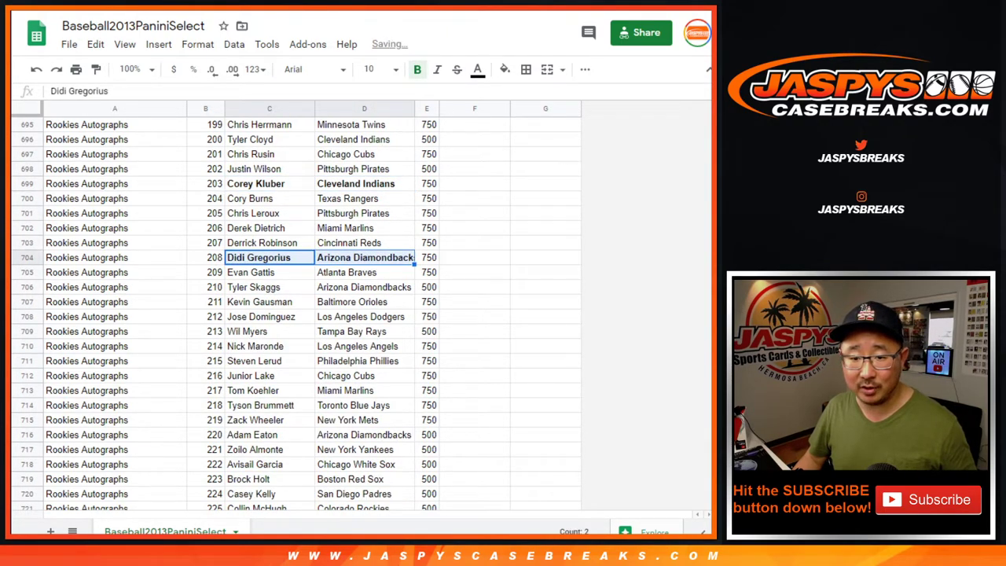
scroll(298, 315, down, 1)
drag(269, 243, 364, 243)
key(ctrl+b)
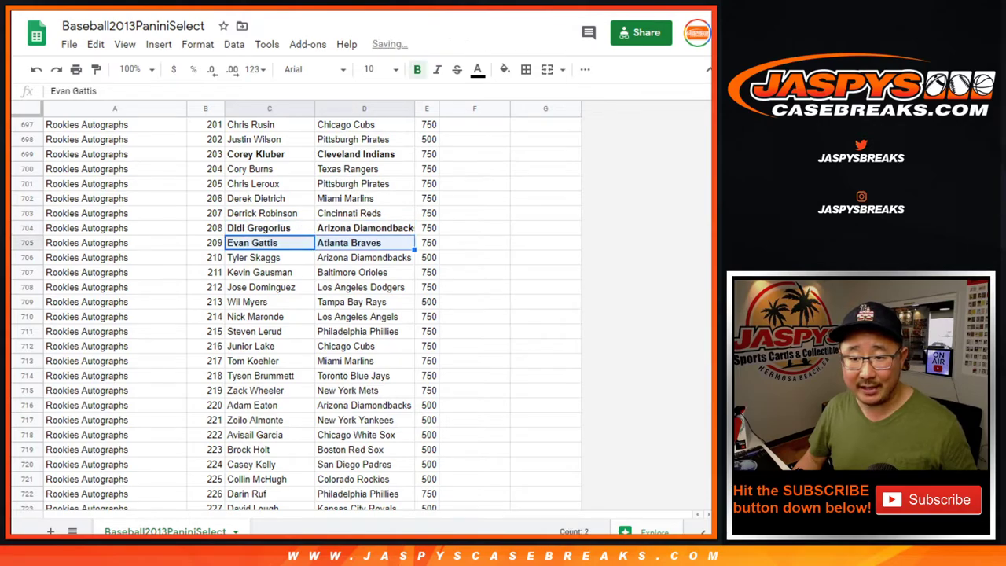
drag(269, 258, 363, 258)
key(ctrl+b)
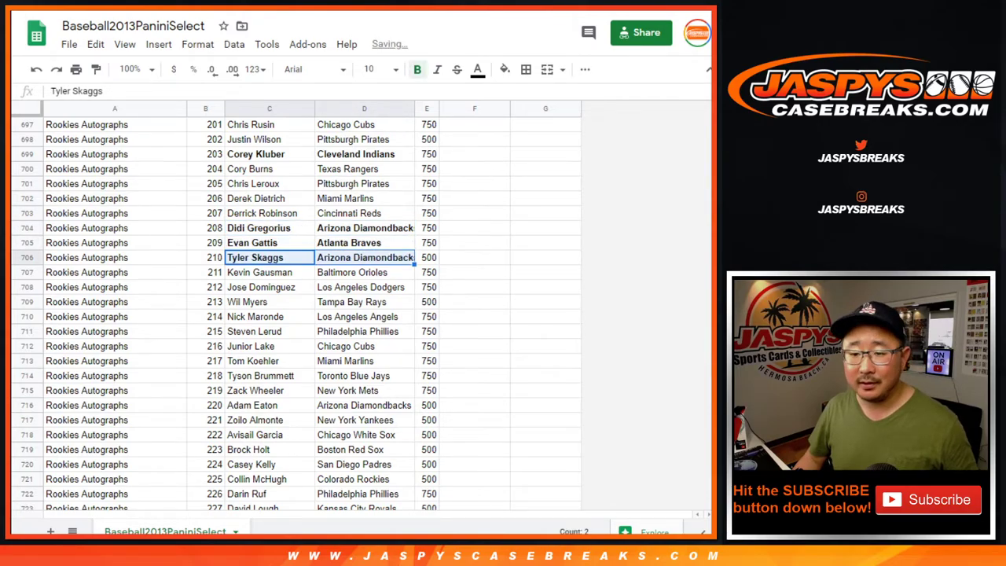
Make the Wil Myers and Tampa Bay Rays cells in row 709 bold
scroll(364, 258, down, 1)
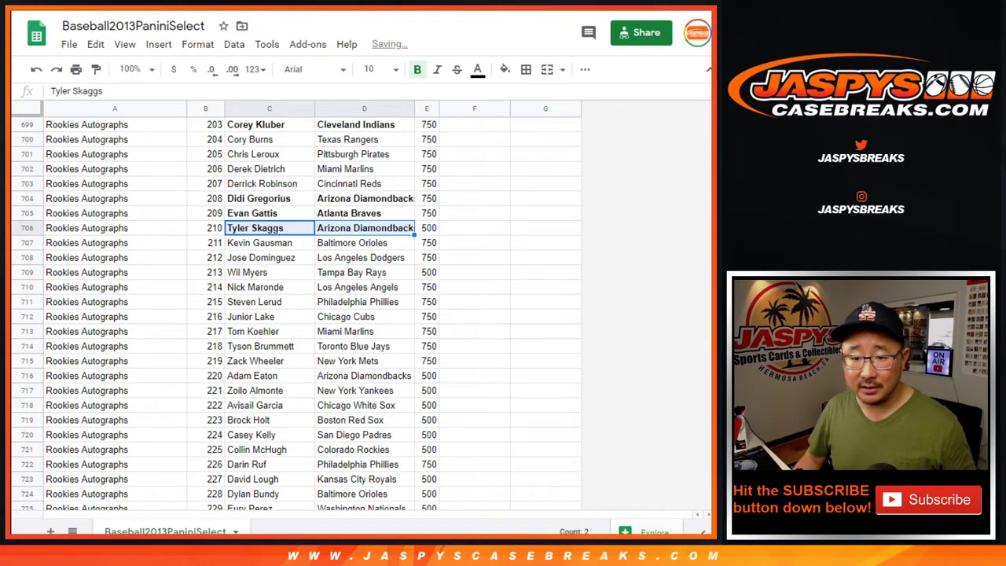
scroll(298, 314, down, 1)
click(269, 242)
key(shift+Right)
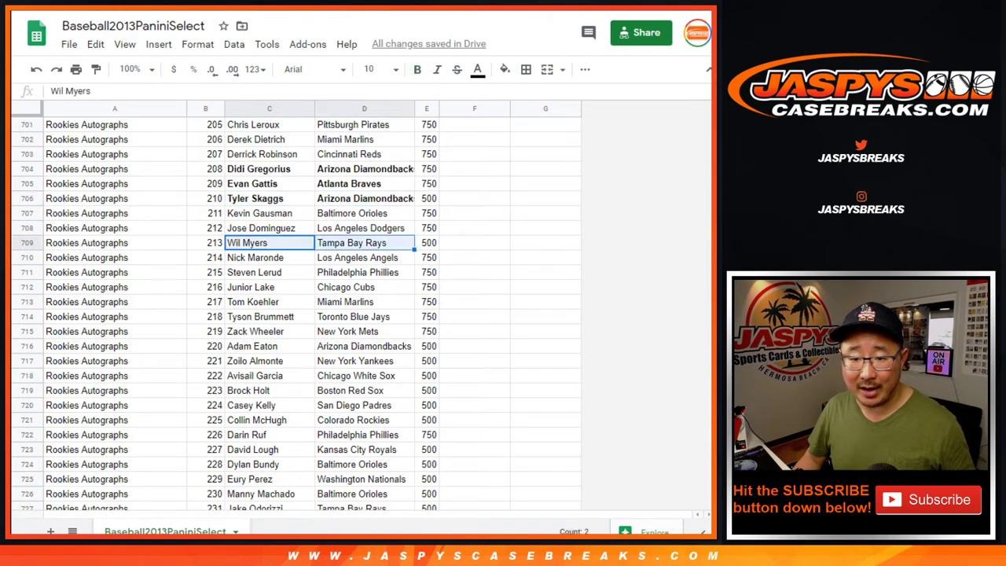
key(ctrl+b)
Bold the player and team cells for Adam Eaton in row 716 and Avisail Garcia in row 718
scroll(299, 314, down, 2)
scroll(299, 315, down, 1)
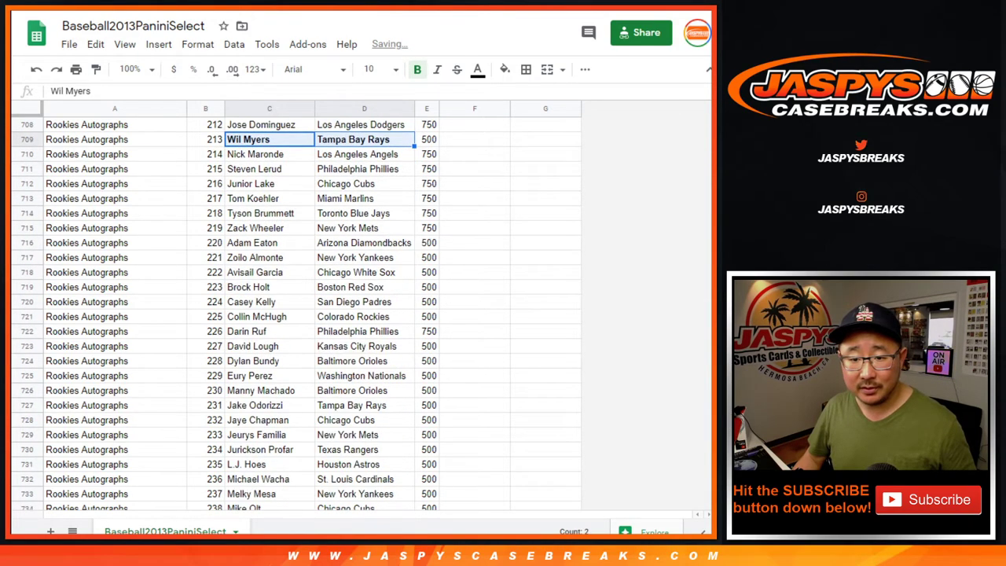
click(269, 242)
key(shift+Right)
key(ctrl+b)
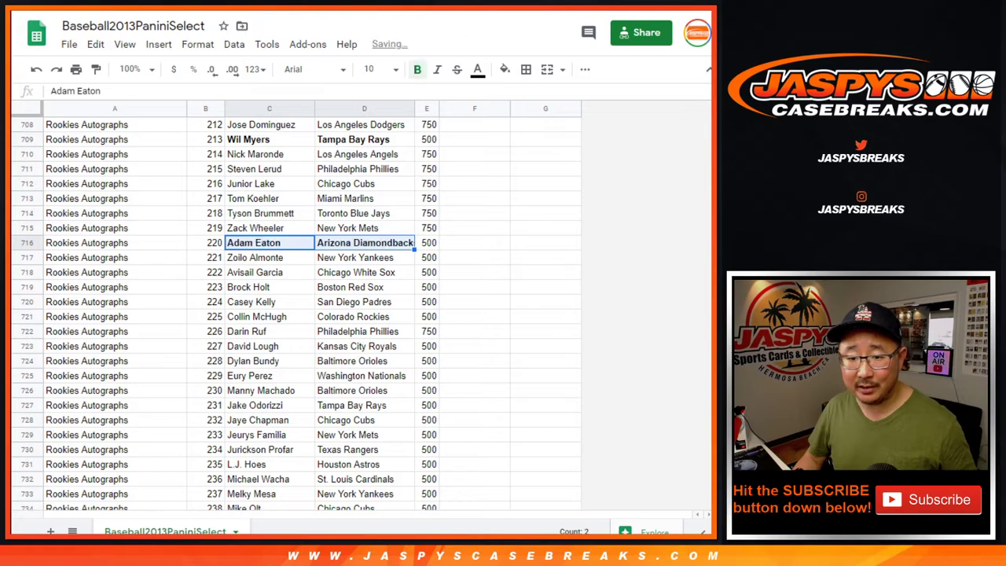
scroll(298, 314, down, 1)
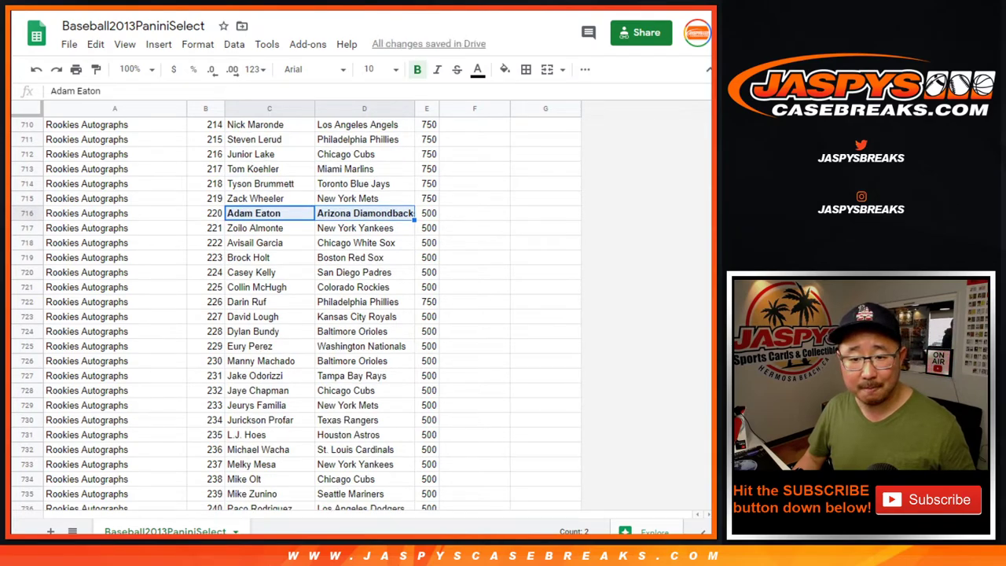
scroll(299, 314, down, 1)
drag(270, 213, 364, 213)
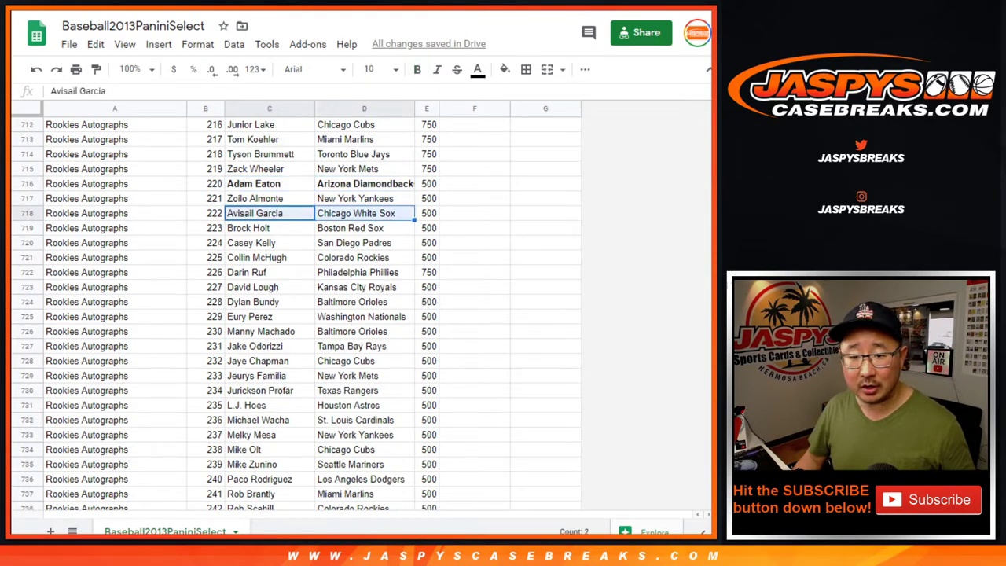
key(ctrl+b)
Bold the player and team cells for Manny Machado in row 726 and Jake Odorizzi in row 727
scroll(299, 315, down, 1)
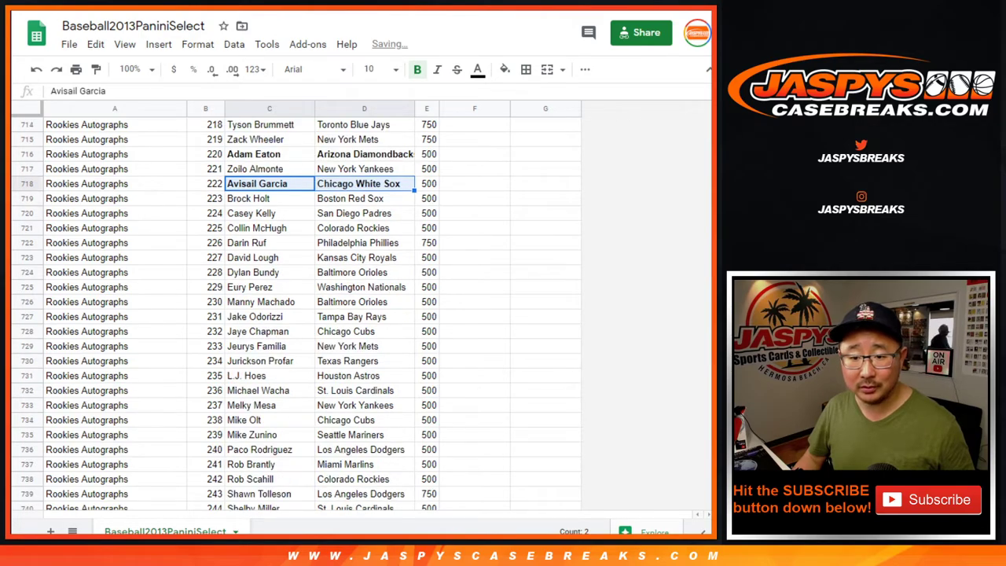
scroll(299, 314, down, 1)
scroll(299, 314, down, 1)
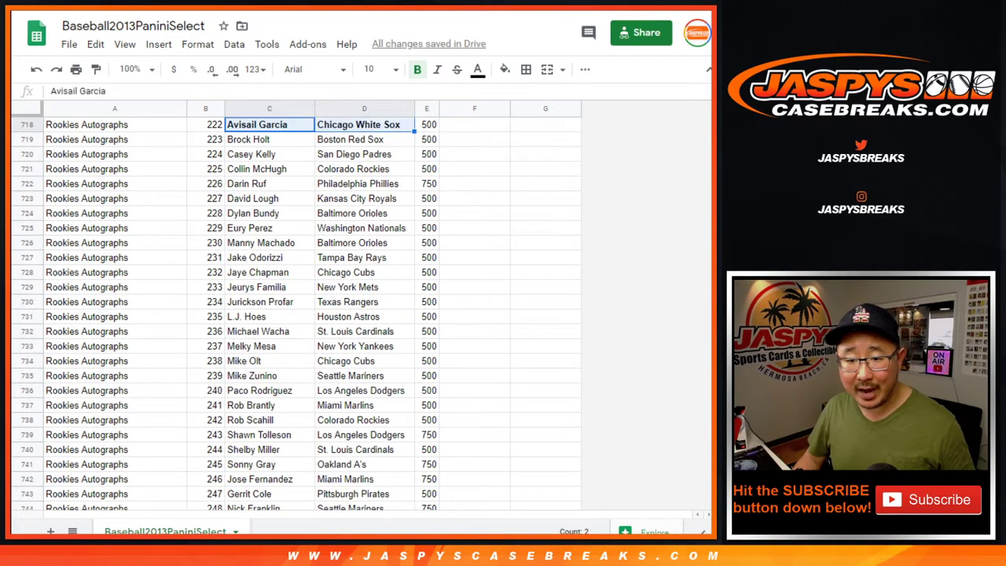
click(261, 243)
key(shift+Right)
key(ctrl+b)
click(254, 257)
key(shift+Right)
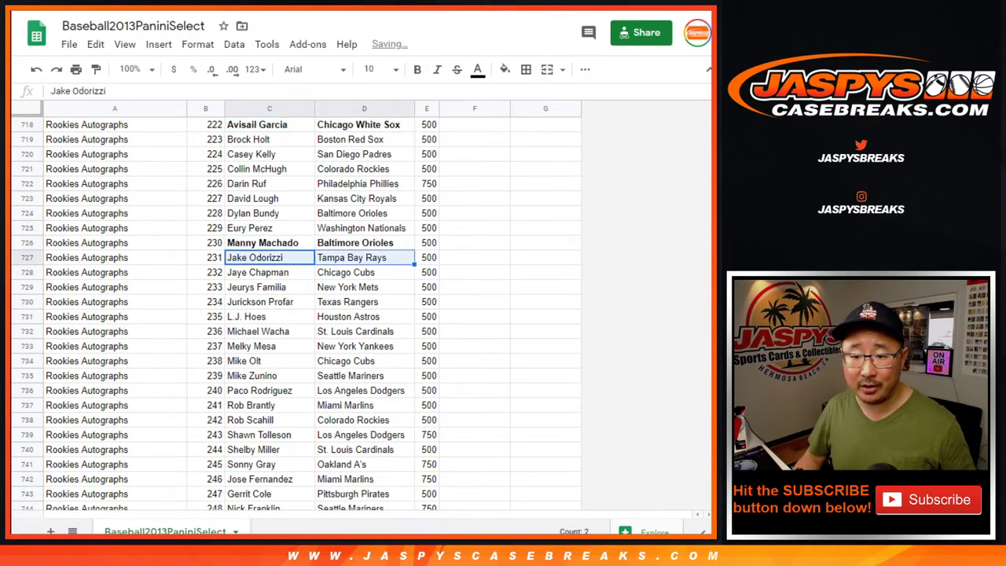
key(ctrl+b)
Make the Mike Zunino and Seattle Mariners cells in row 735 bold
scroll(299, 314, down, 3)
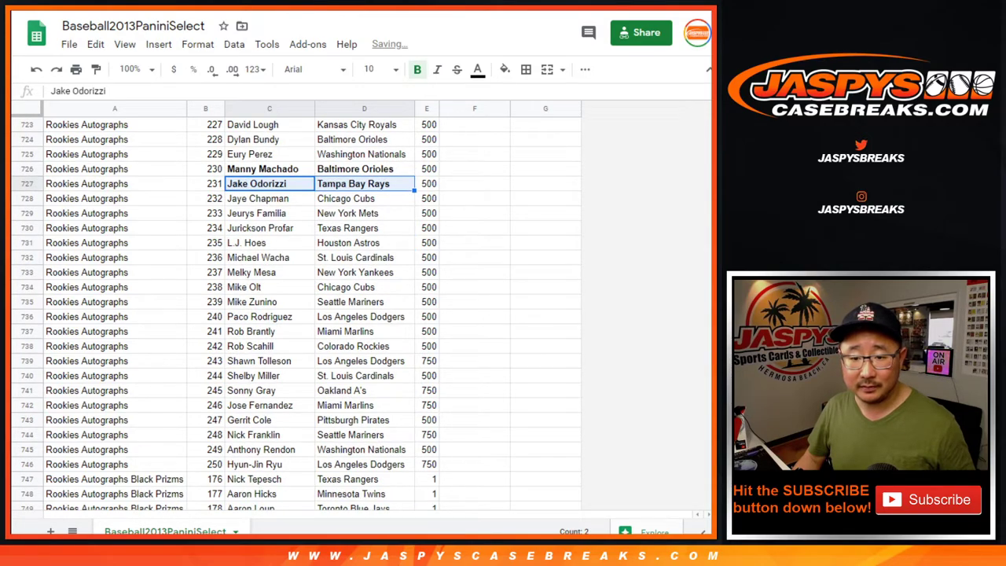
click(253, 301)
key(shift+Right)
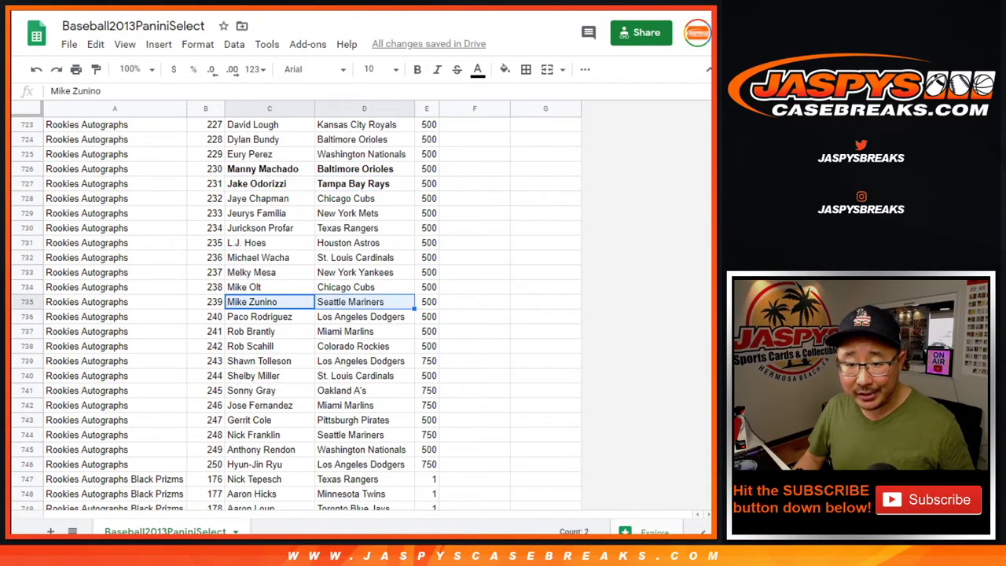
key(ctrl+b)
Bold the player and team cells for Jose Fernandez in row 742 and Gerrit Cole in row 743
scroll(298, 314, down, 1)
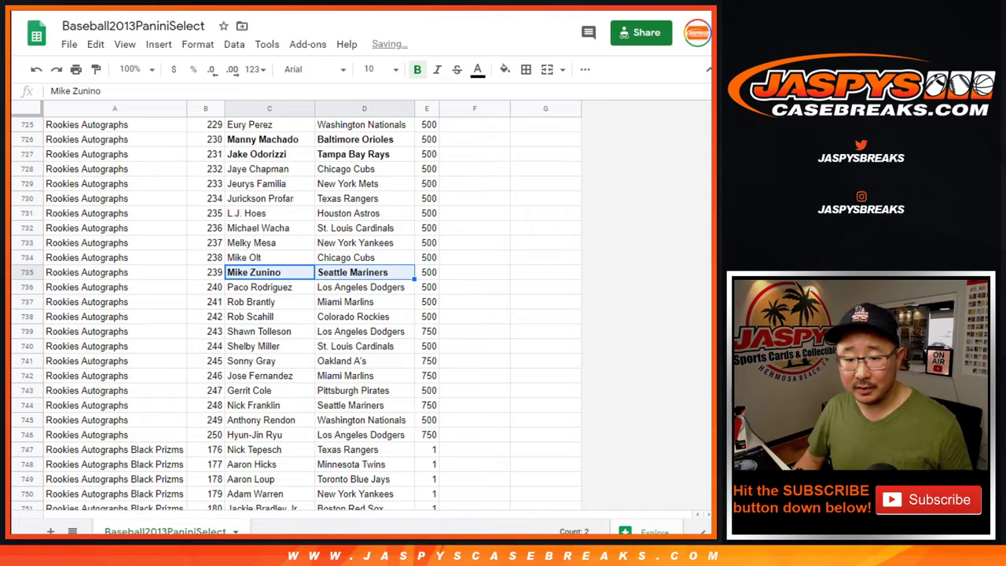
click(261, 376)
key(shift+Right)
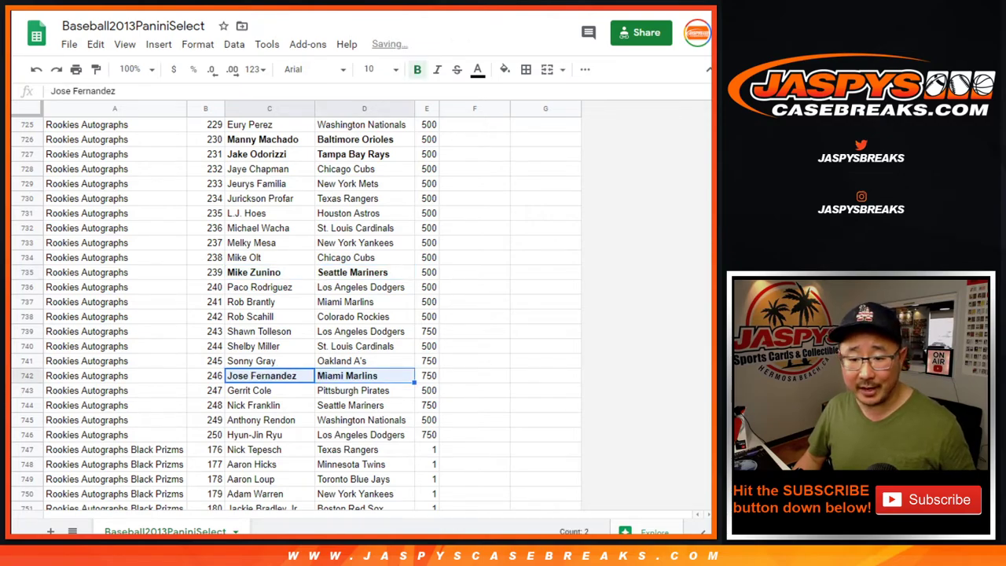
key(Down)
key(shift+Right)
key(ctrl+b)
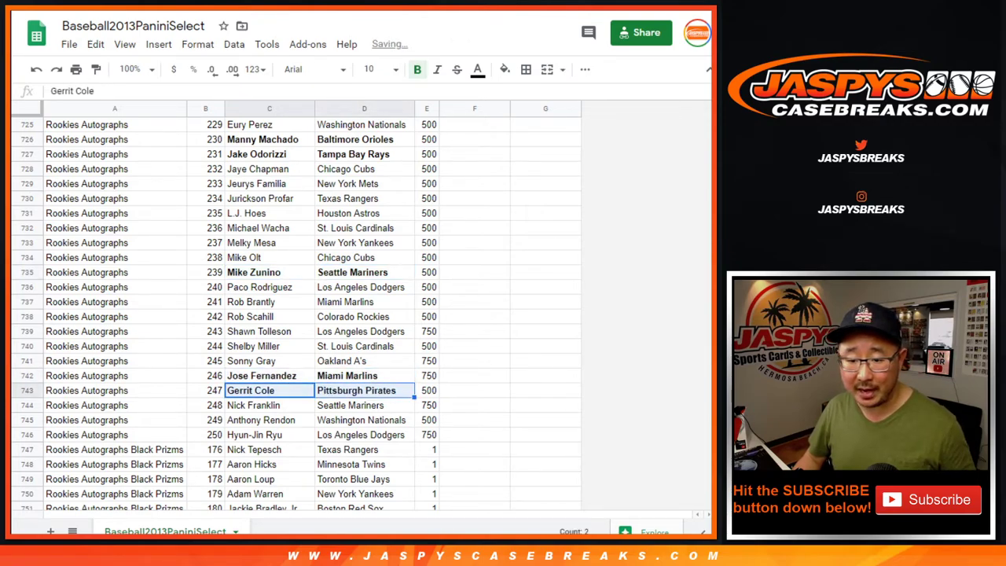
Bold the player and team cells for Anthony Rendon in row 745 and Hyun-Jin Ryu in row 746
click(263, 420)
key(shift+Right)
key(ctrl+b)
click(254, 434)
key(shift+Right)
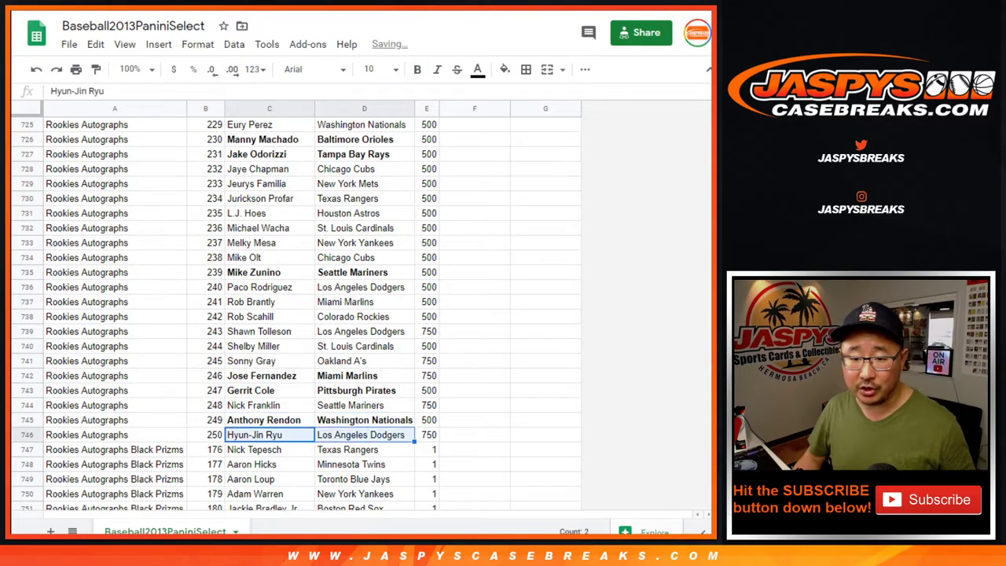
key(ctrl+b)
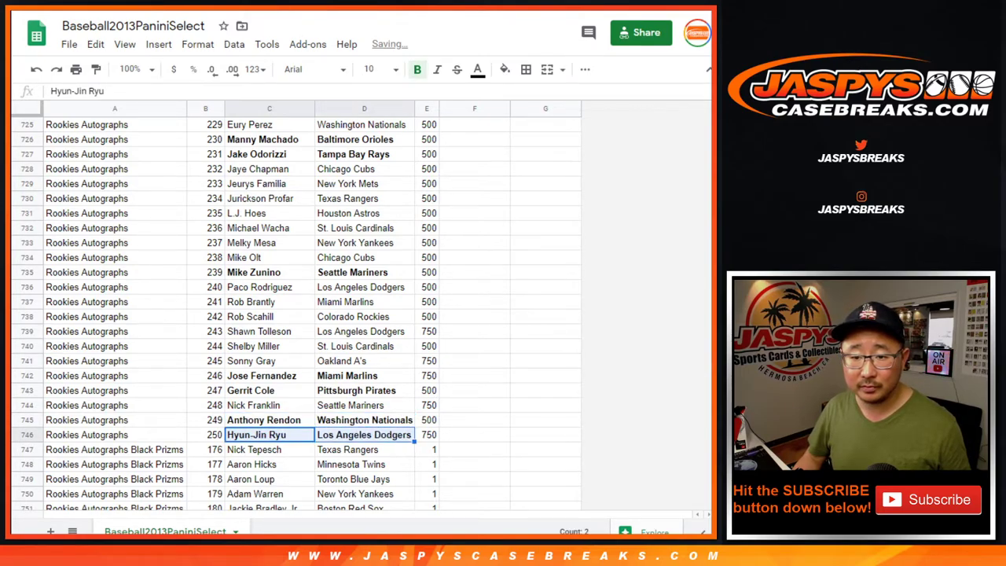
Review the bolded entries across the whole Rookies Autographs section, from row 672 to row 746
scroll(225, 315, up, 7)
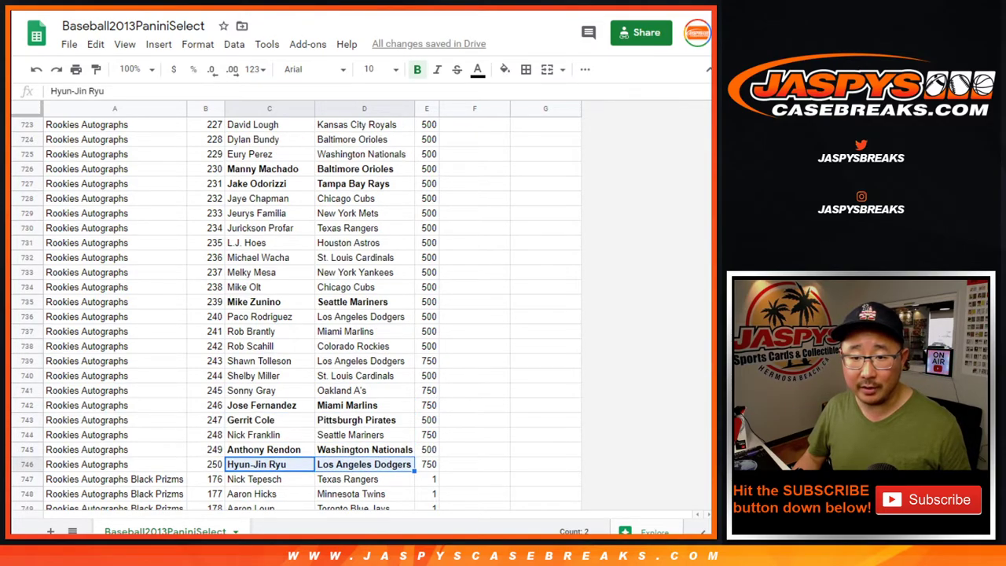
scroll(361, 314, up, 2)
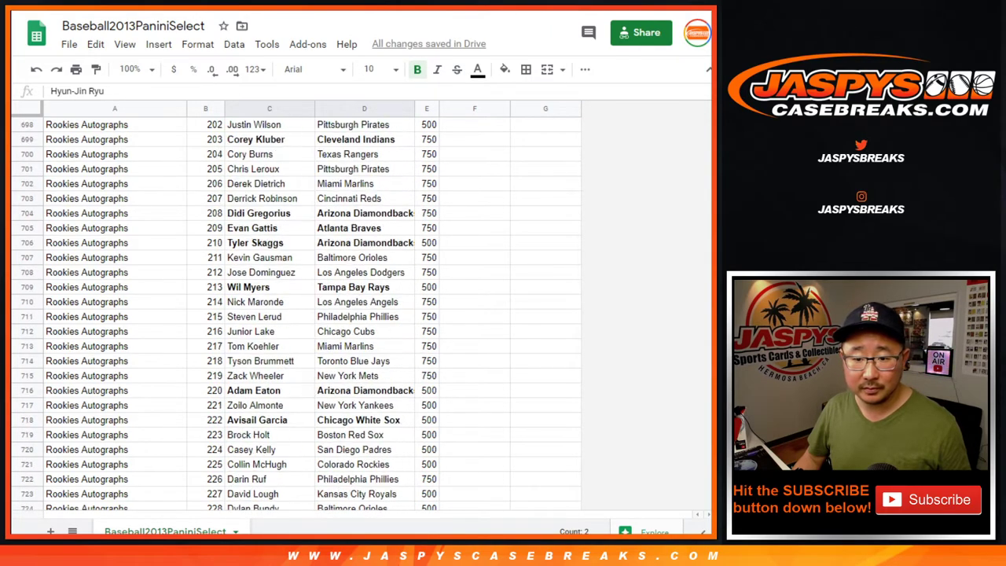
scroll(361, 315, up, 10)
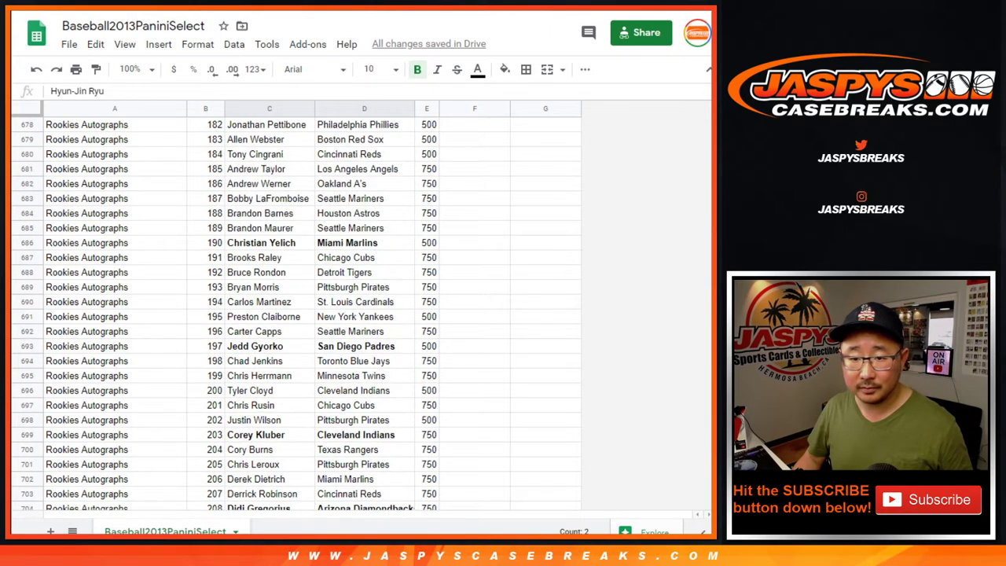
scroll(315, 314, down, 10)
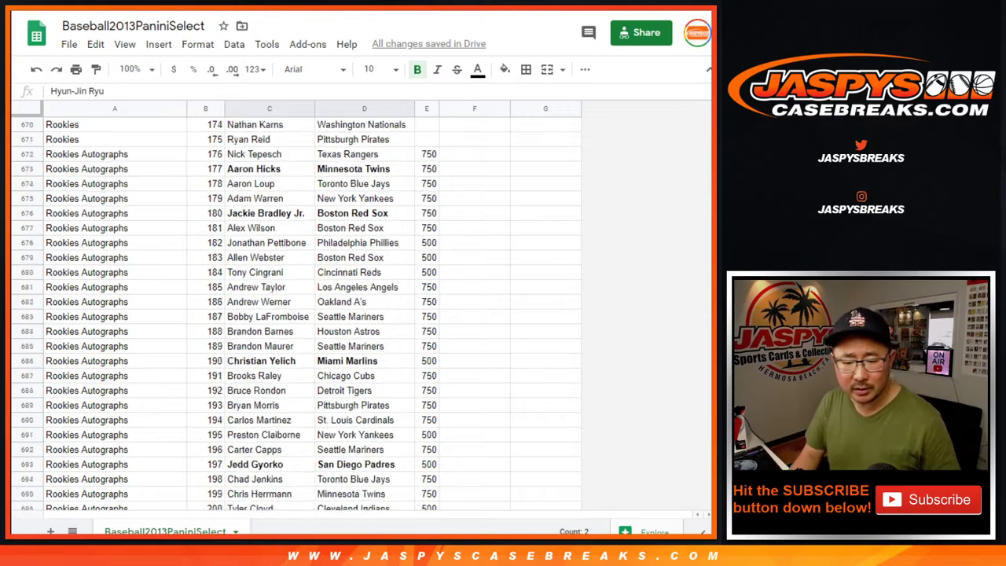
scroll(314, 315, down, 9)
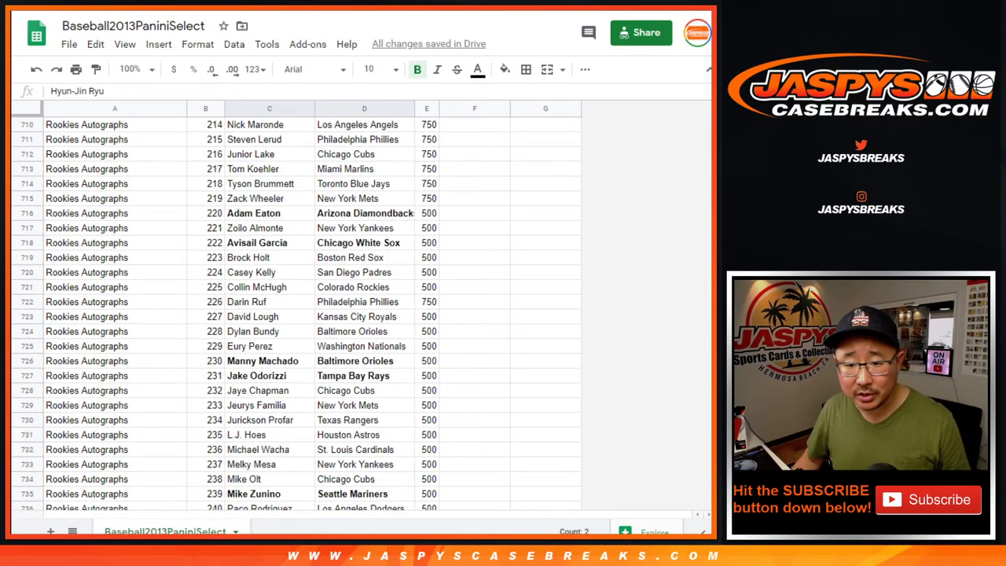
scroll(314, 315, down, 1)
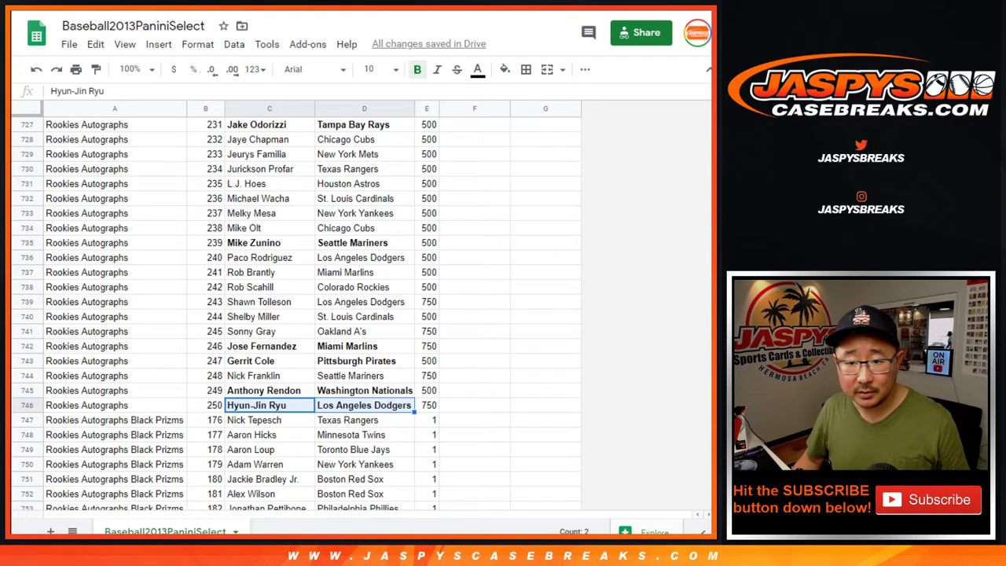
Find "nolan" in the sheet and bold the Nolan Arenado and Colorado Rockies cells in row 977
click(269, 287)
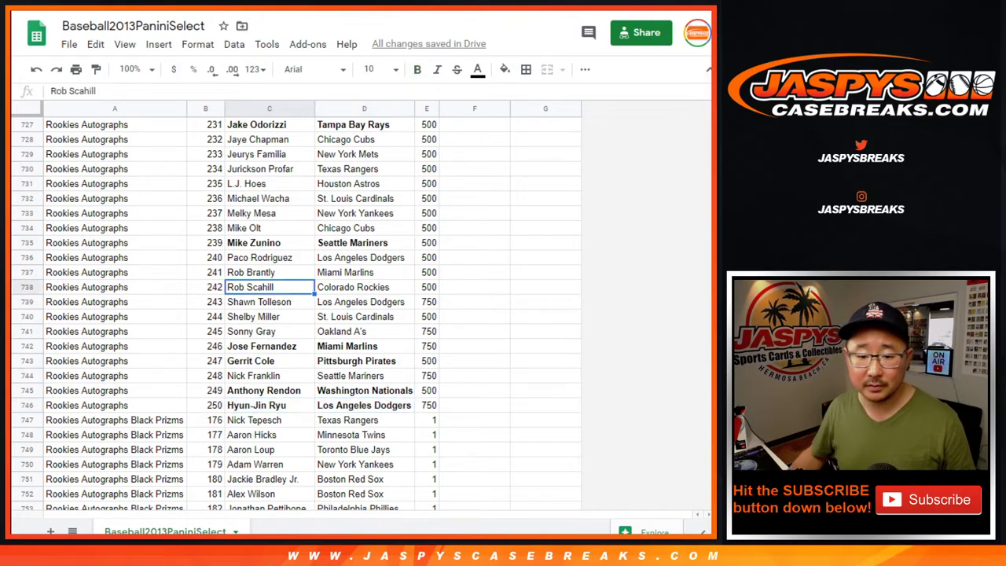
key(ctrl+f)
text(nolan)
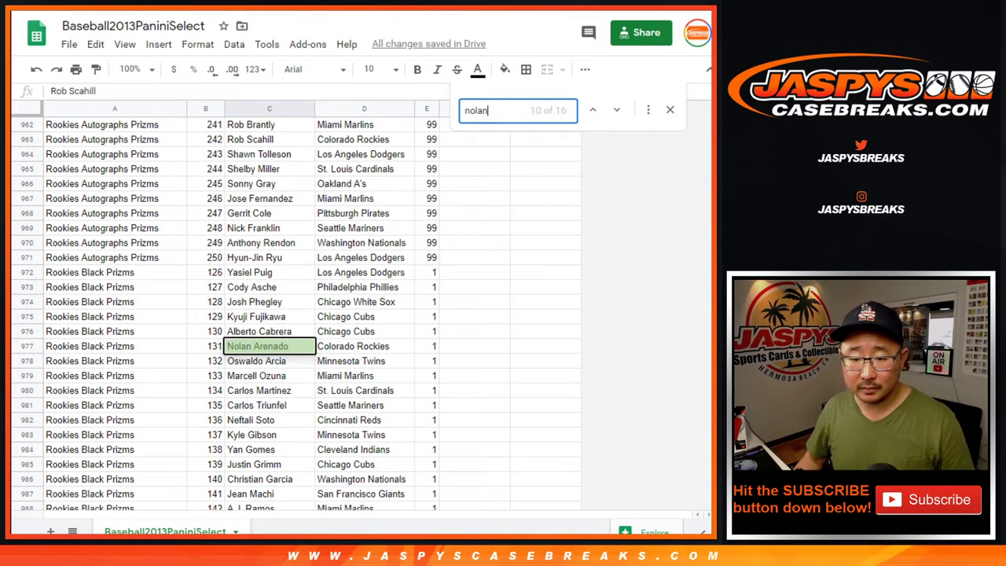
click(269, 347)
key(ctrl+b)
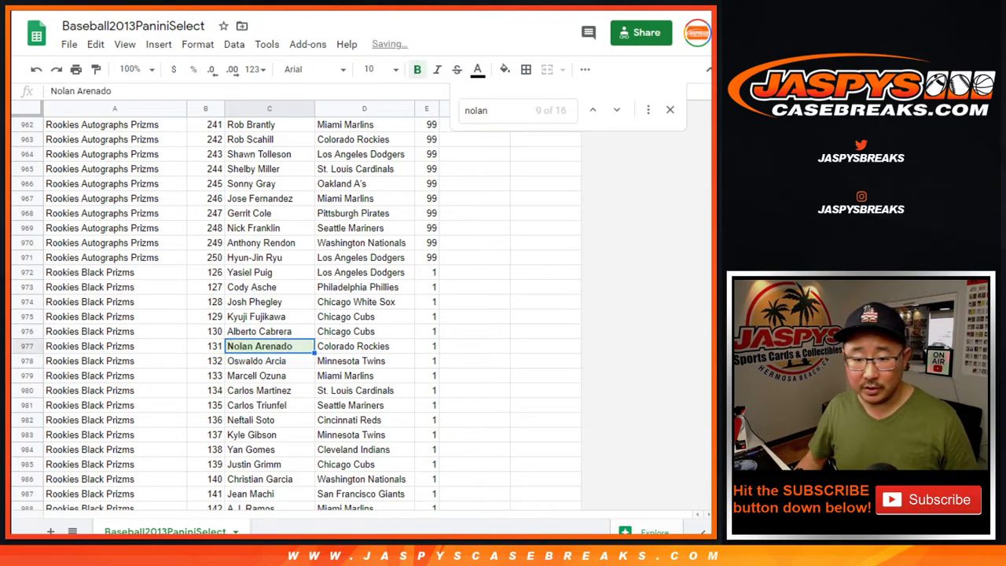
click(364, 347)
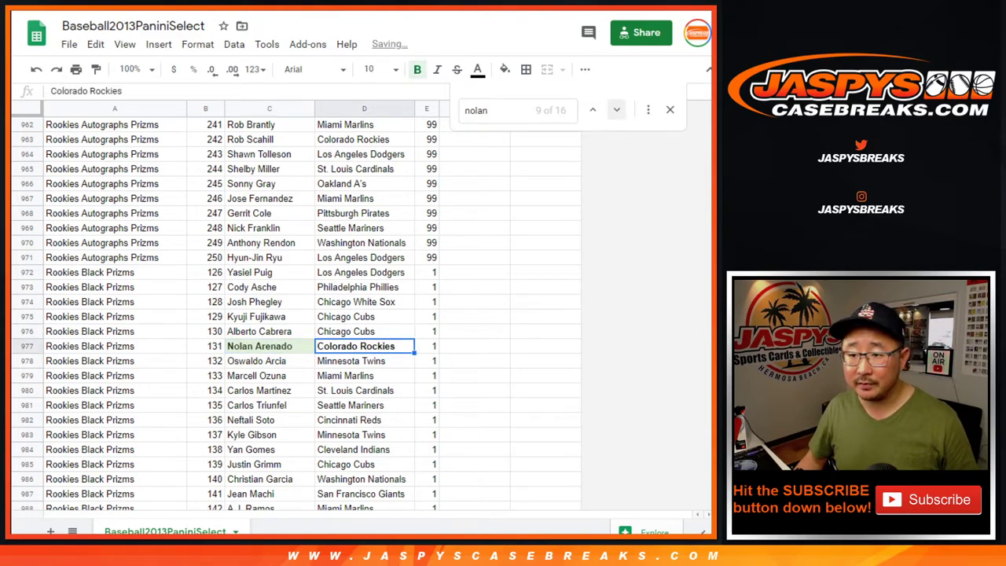
Go through the further "nolan" matches below row 977 to look for other Nolan Arenado entries
key(ctrl+f)
key(Return)
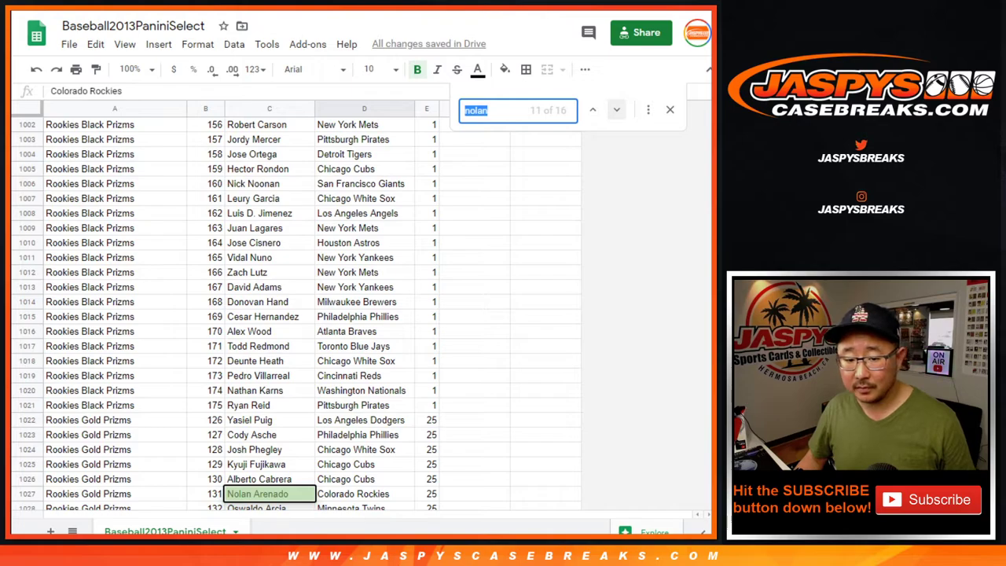
key(Return)
key(Return)
key(Return)
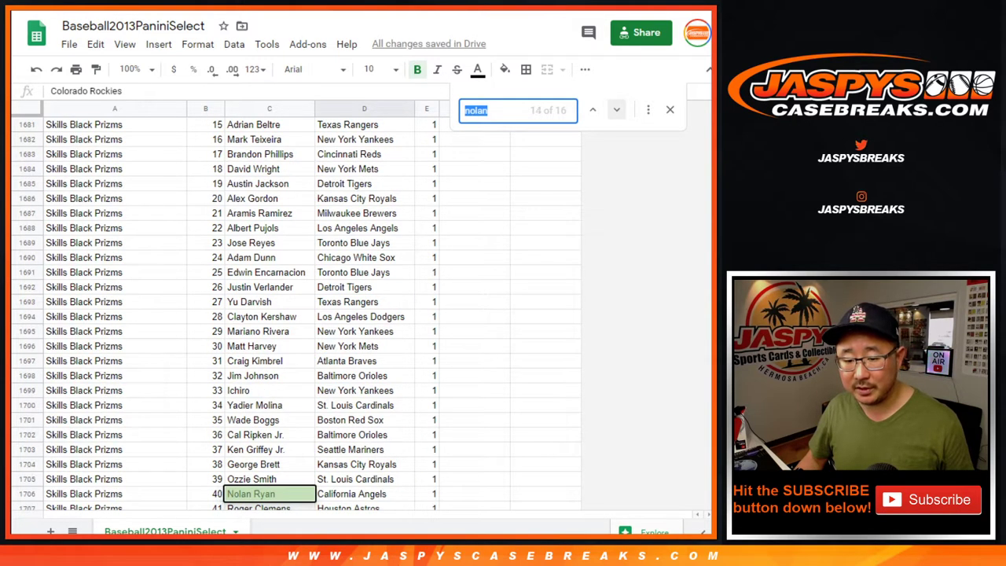
Narrow the search to "nolan aren" and check which card sets each matching entry belongs to
text(nolan)
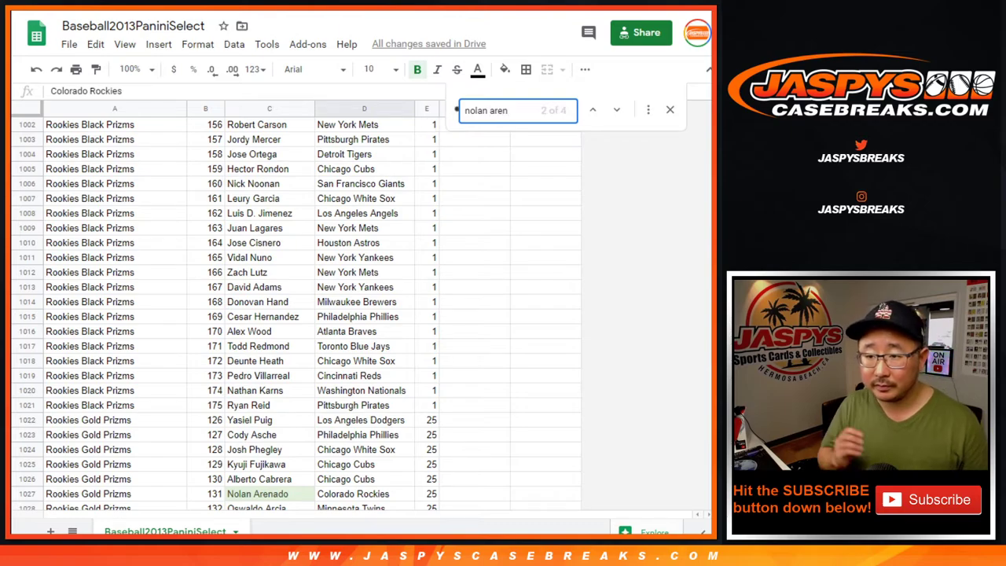
key(Return)
key(Return)
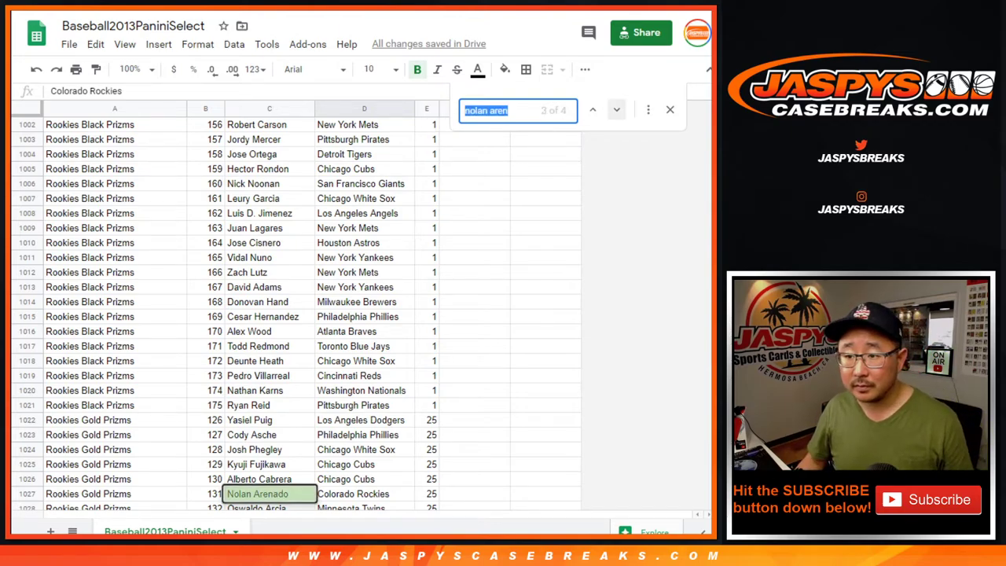
key(Return)
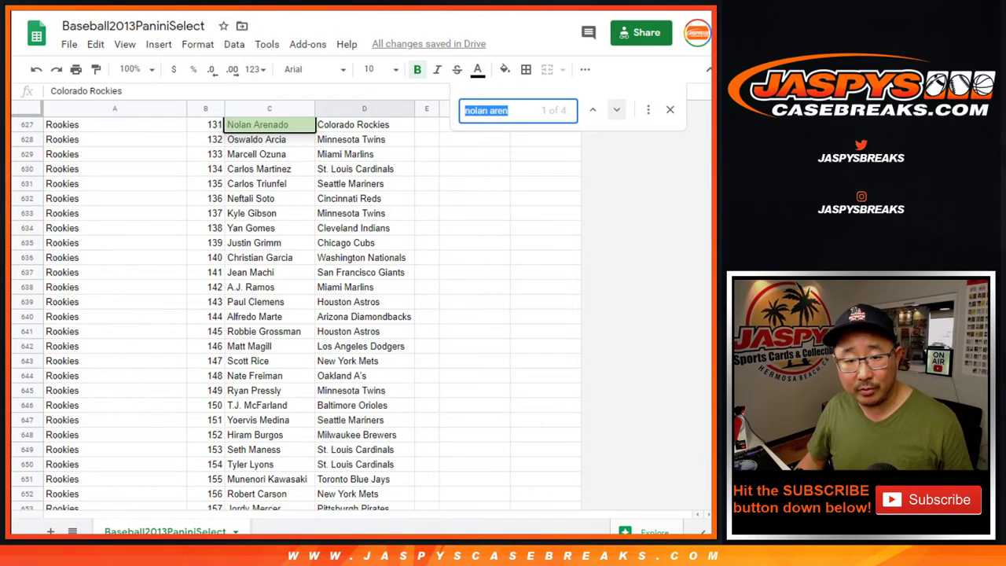
scroll(297, 315, up, 1)
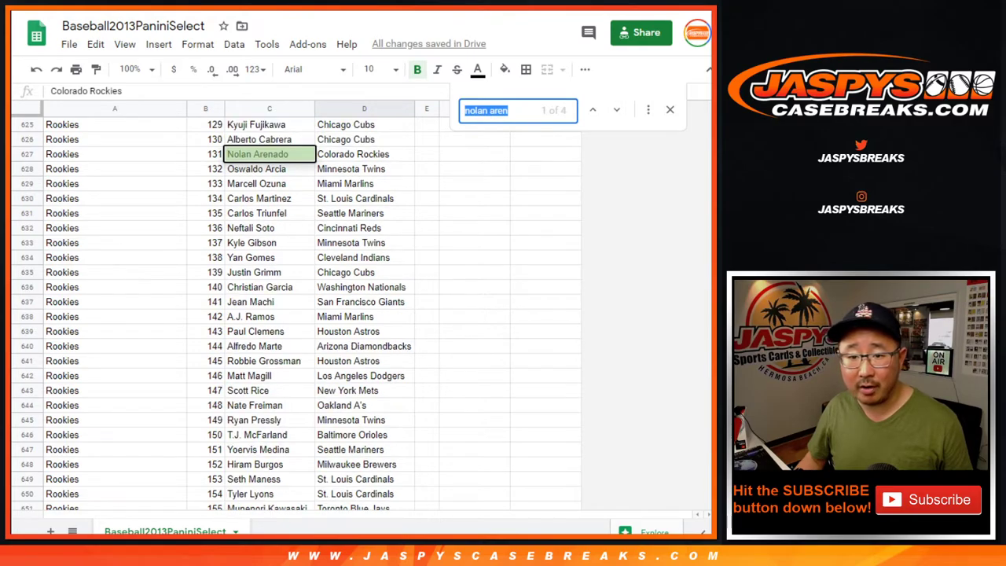
key(Return)
key(Return)
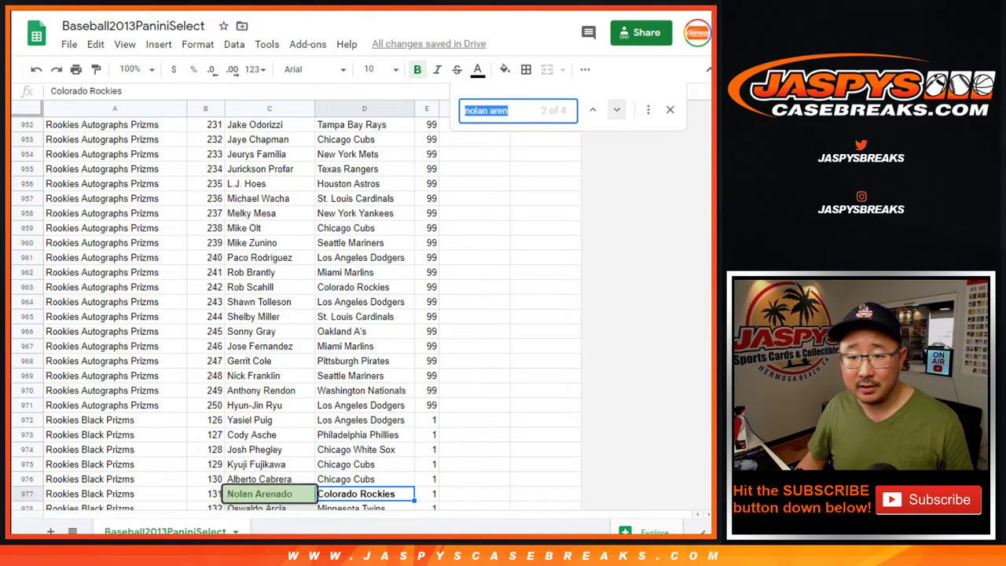
key(Return)
key(Return)
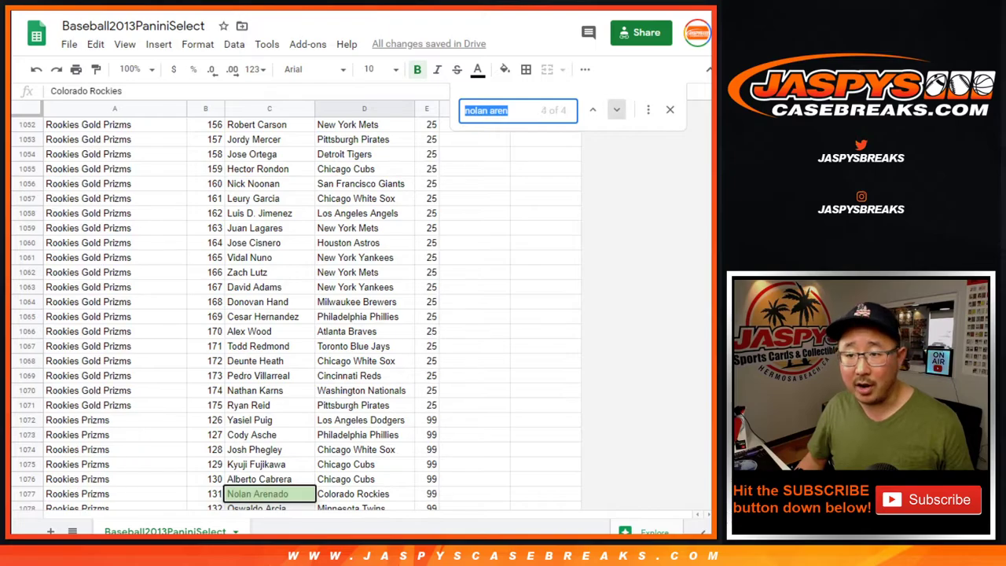